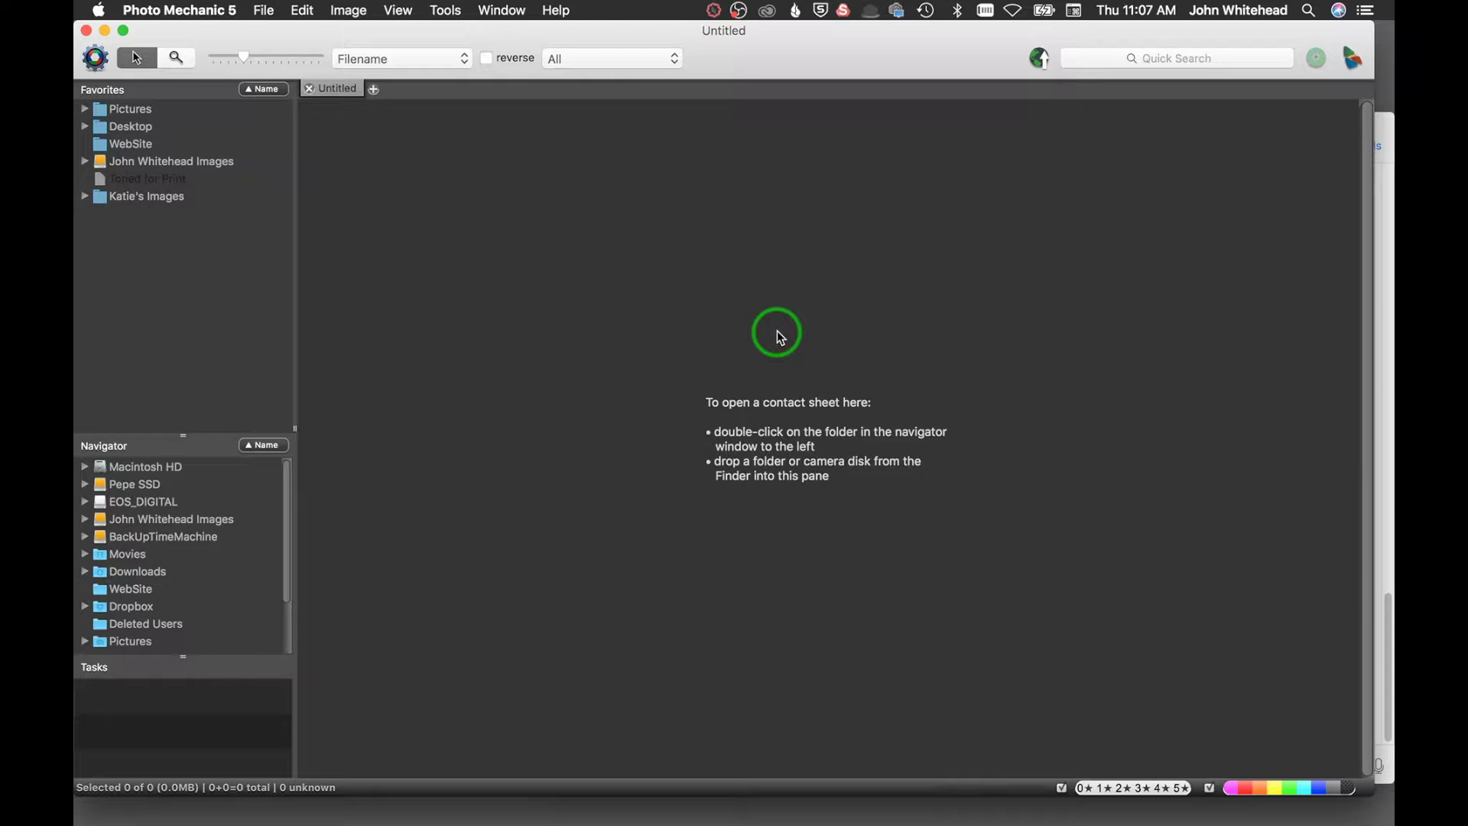
- Open the photo ingest setup and select the EOS_DIGITAL disk as the source, with the secondary destination left off
key(super)
key(super+g)
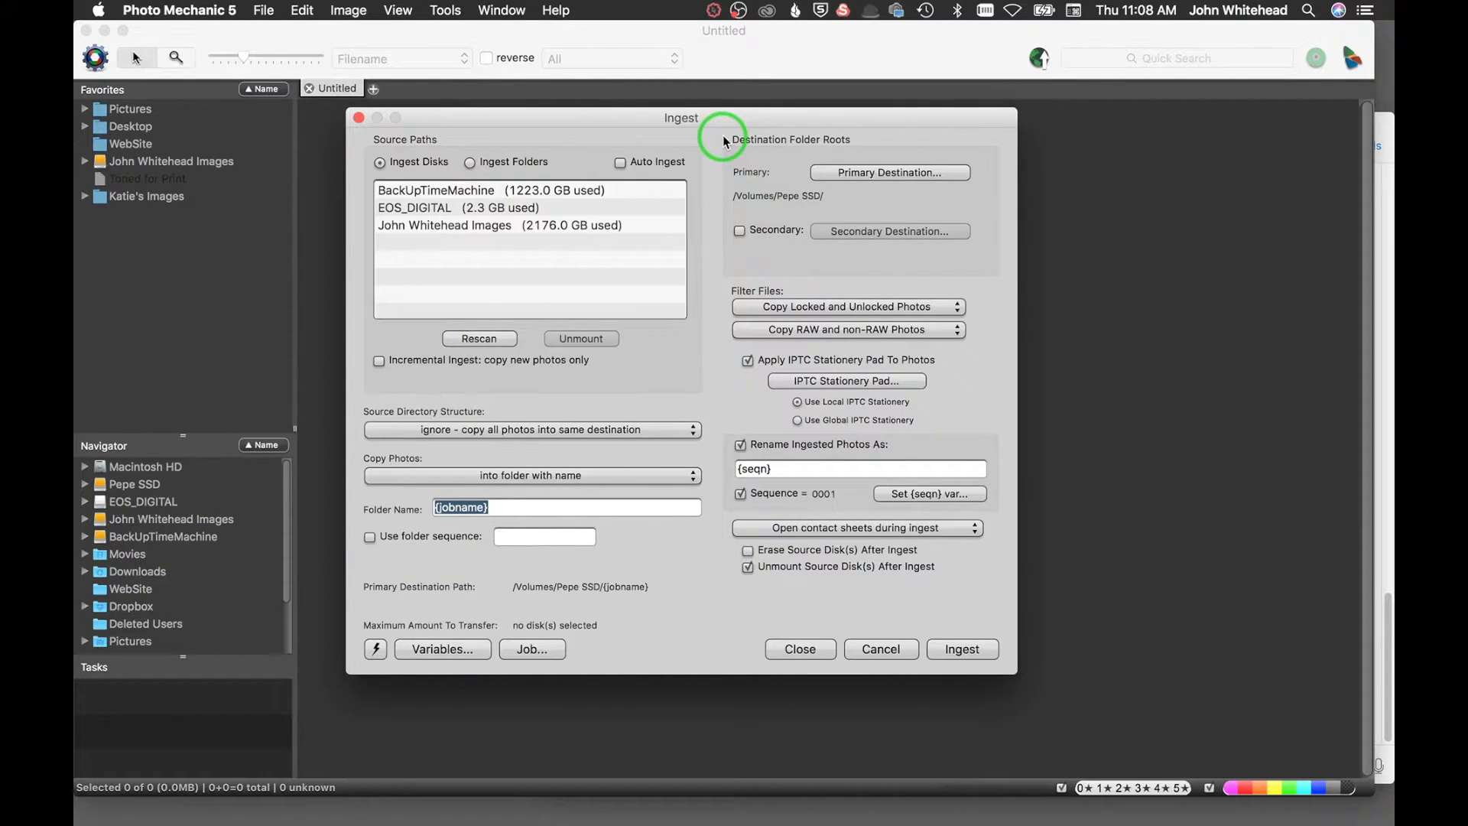
click(410, 206)
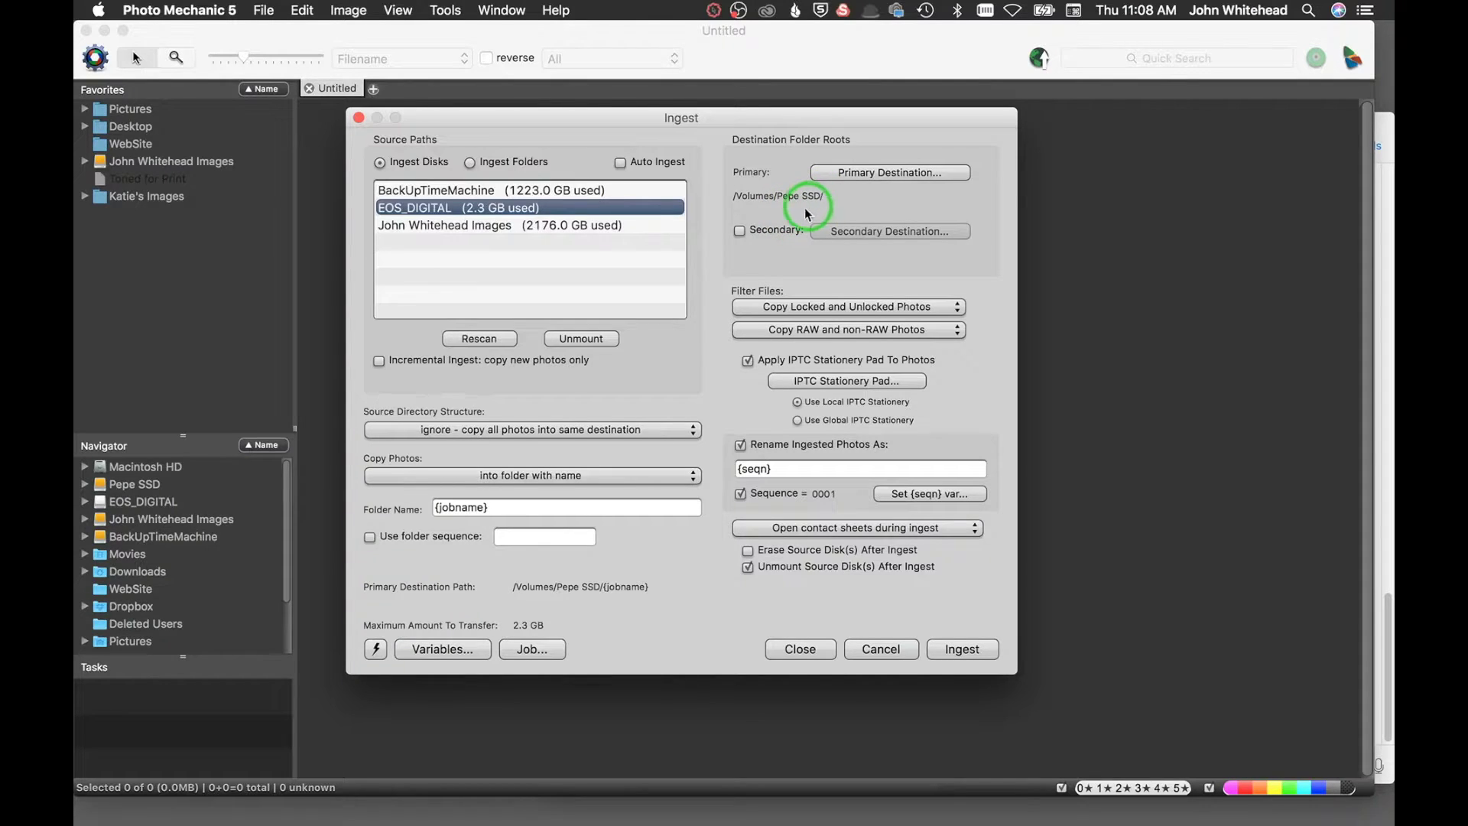
click(739, 232)
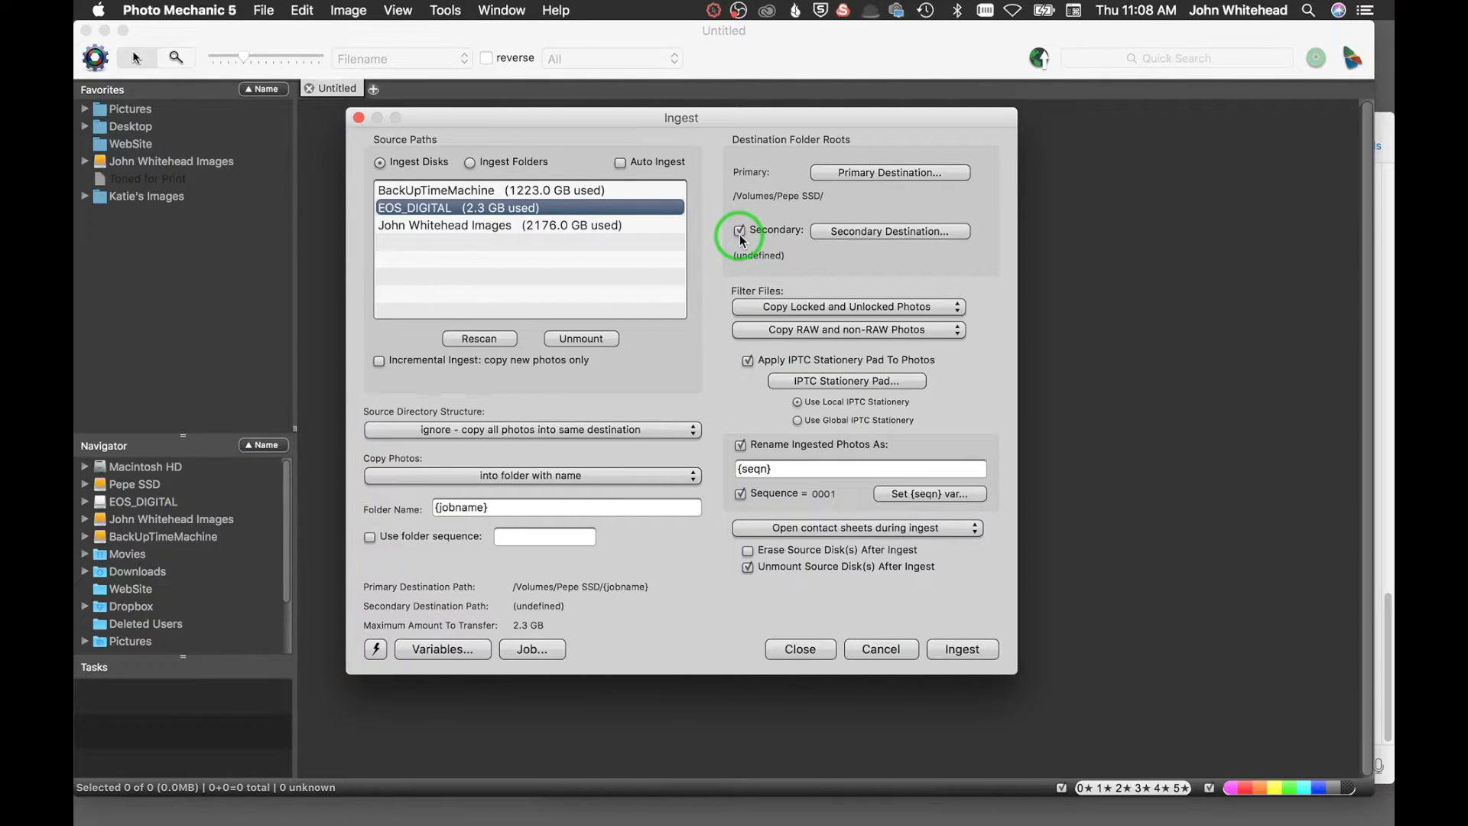
click(739, 233)
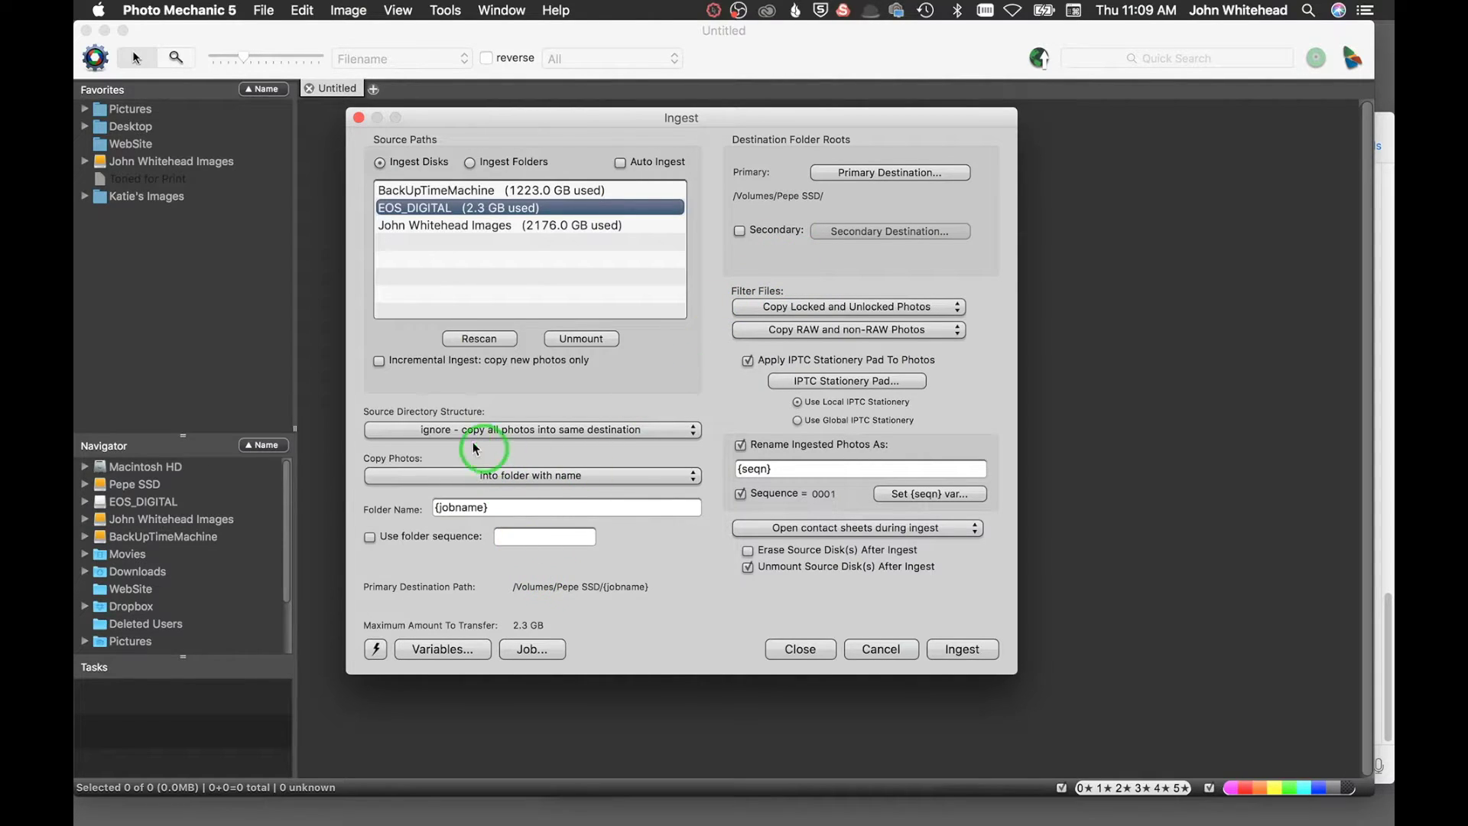
- Set the source directory structure to "ignore - copy all photos into same destination" and copy photos "into folder with name"
click(443, 431)
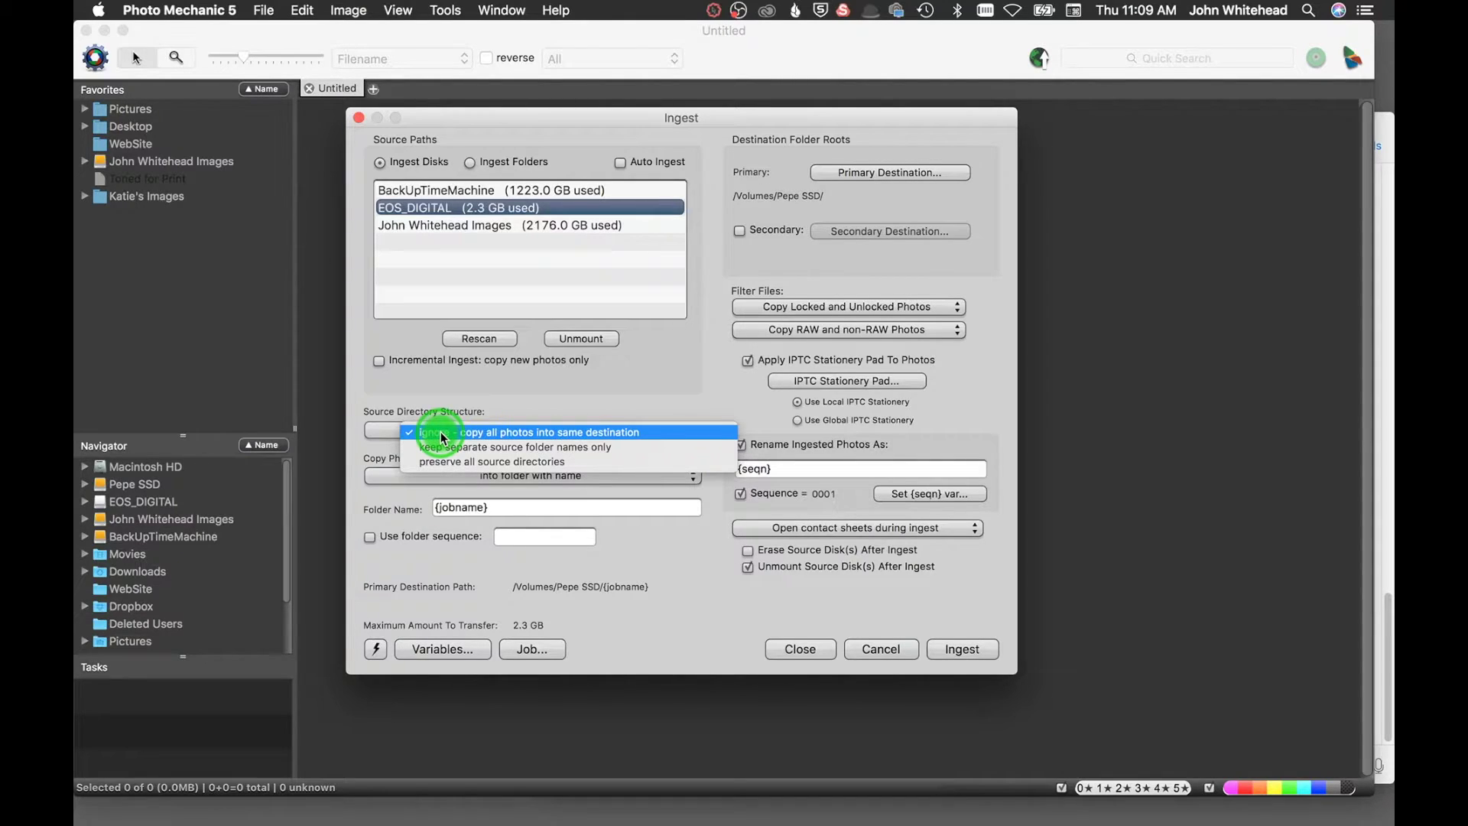
click(442, 433)
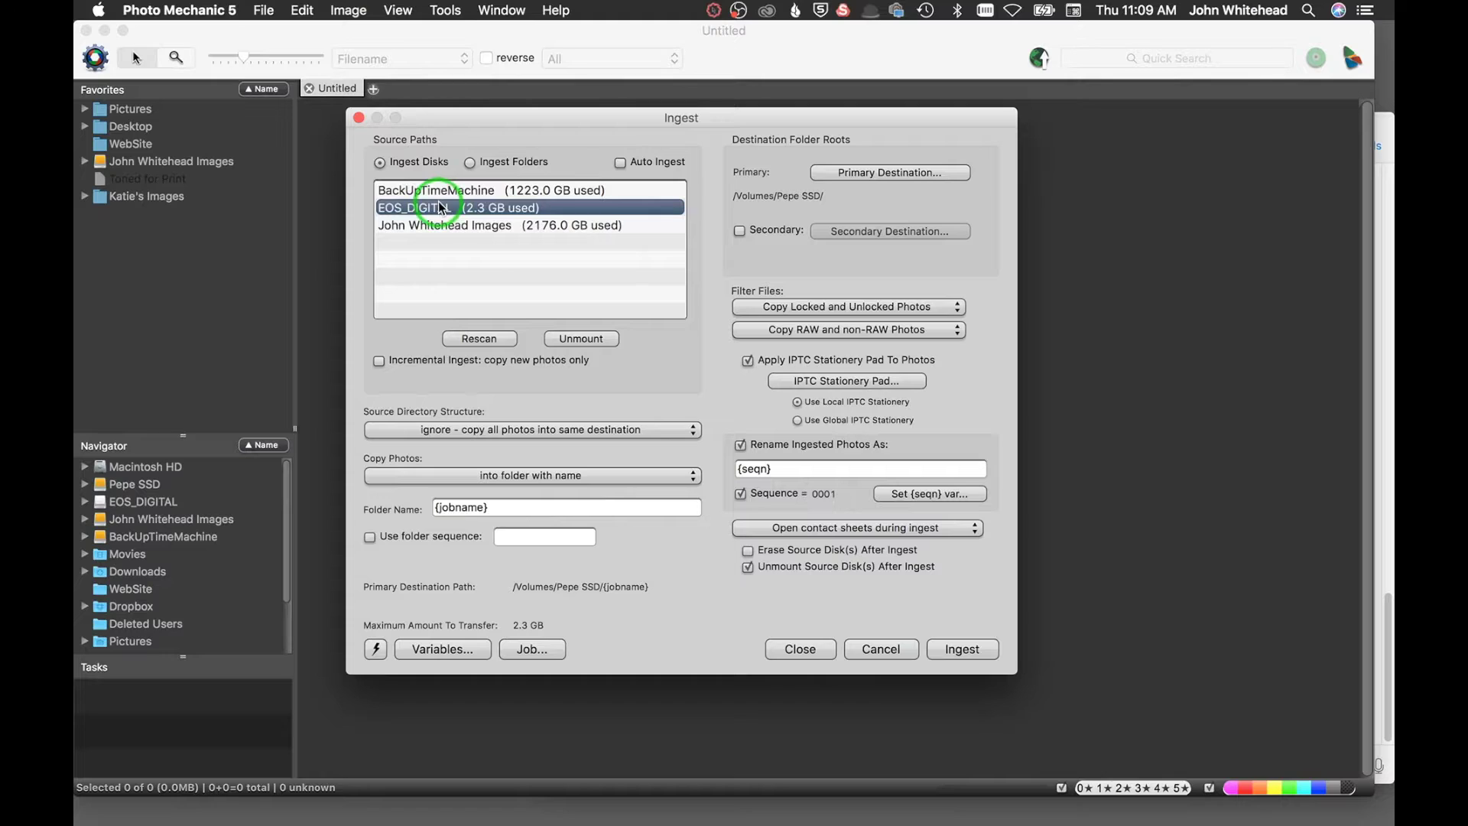
click(503, 430)
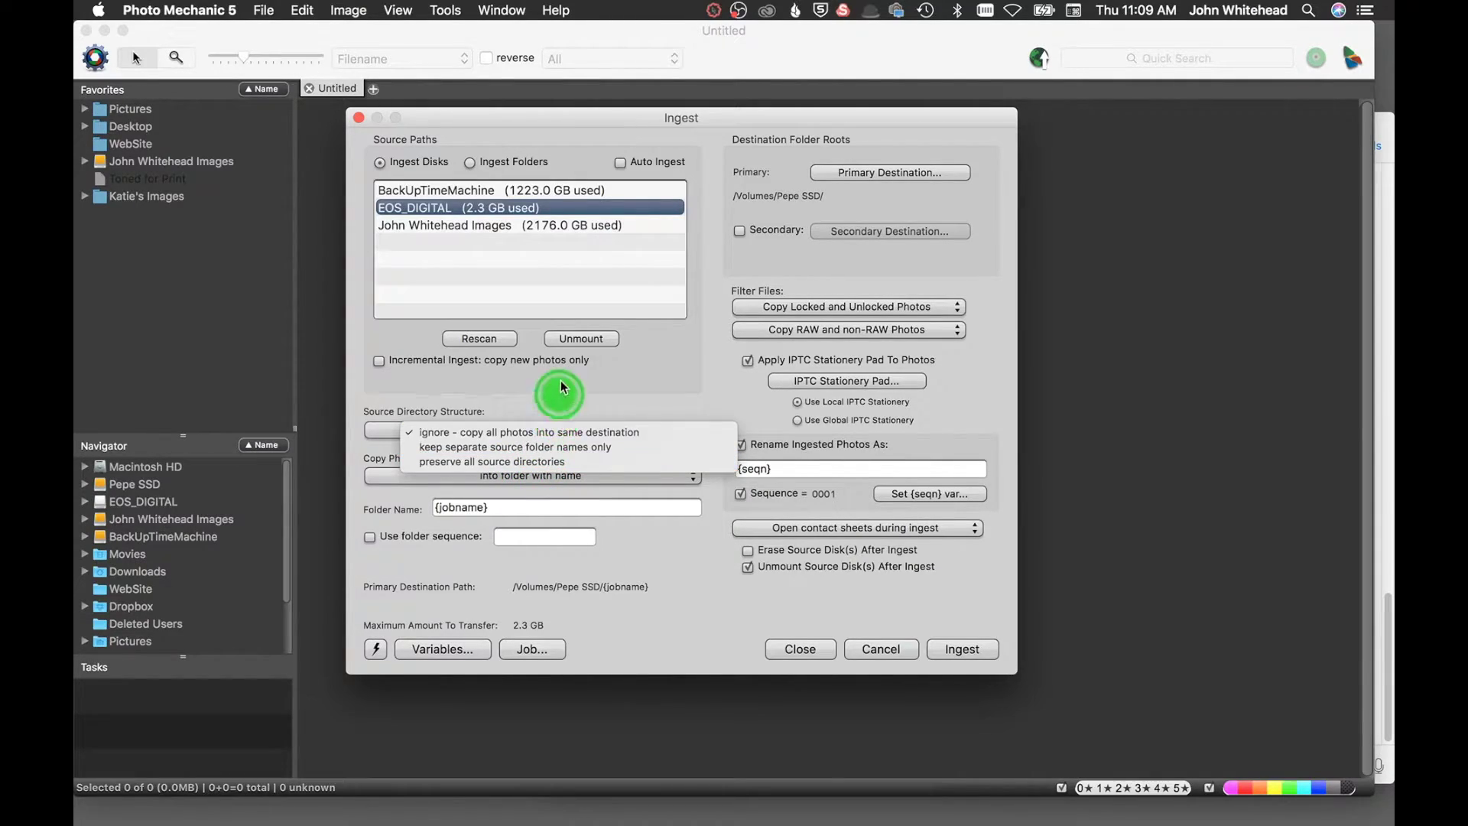
click(526, 426)
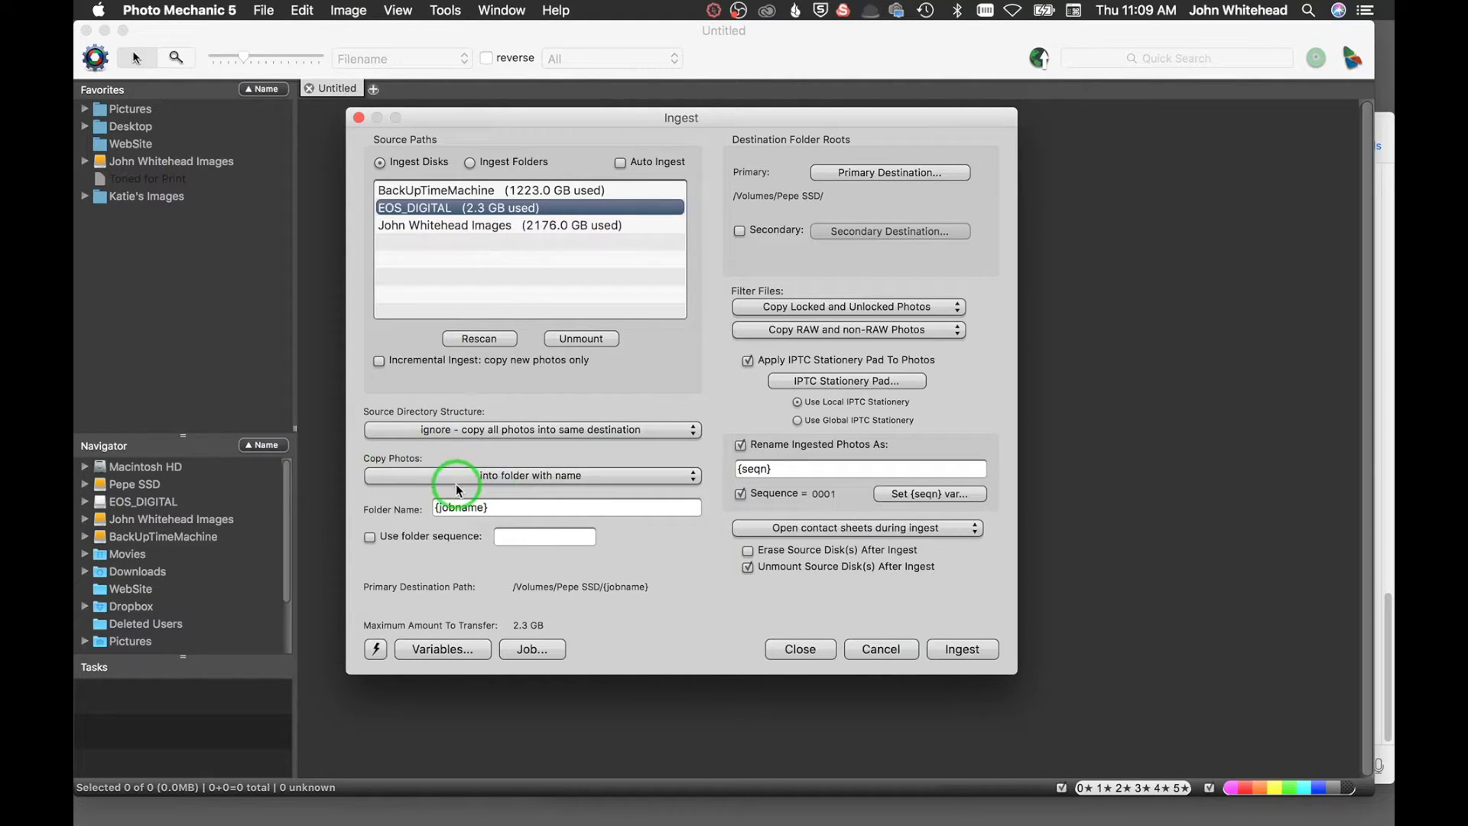
click(582, 477)
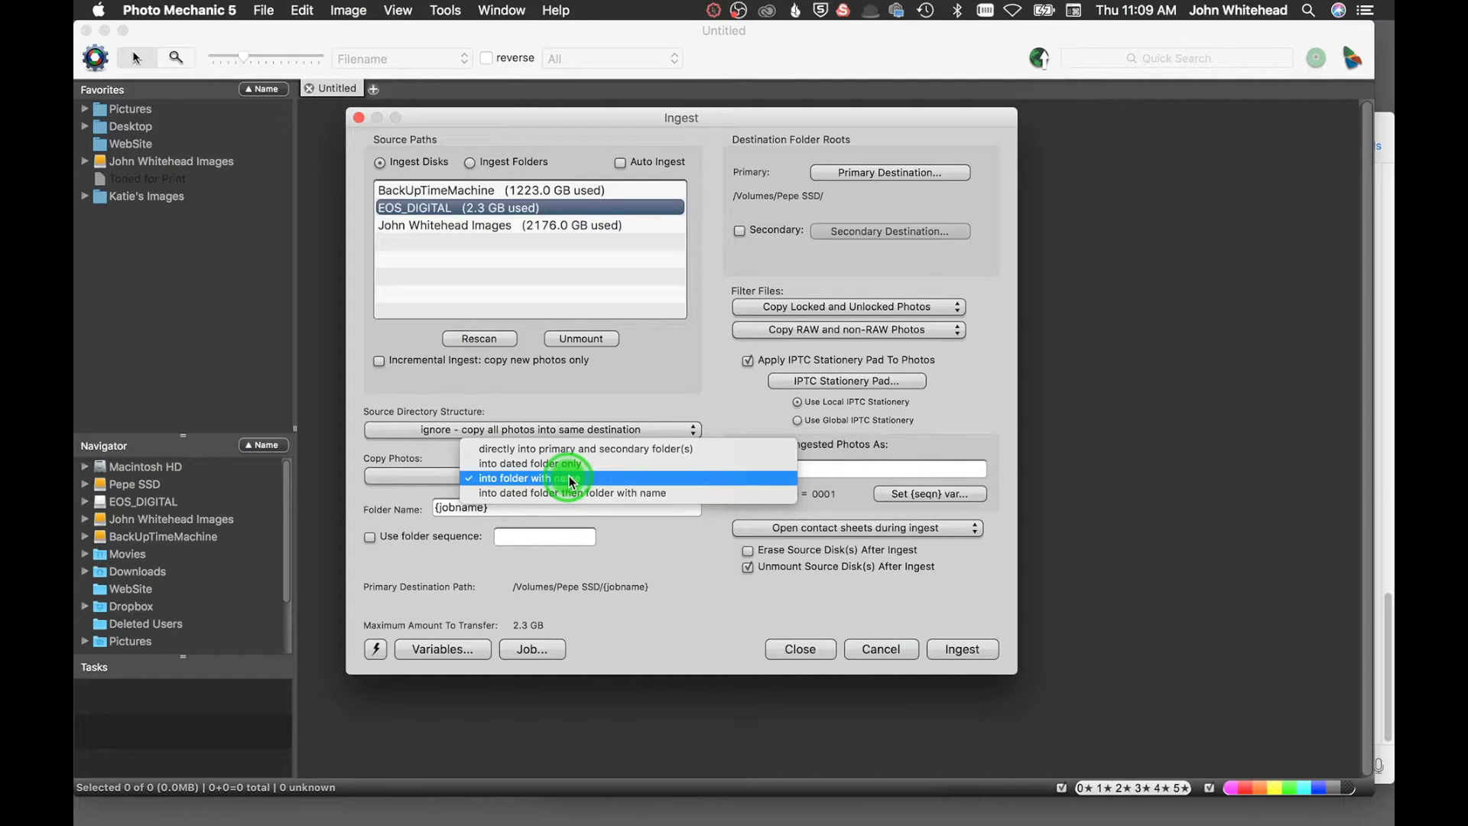
click(569, 476)
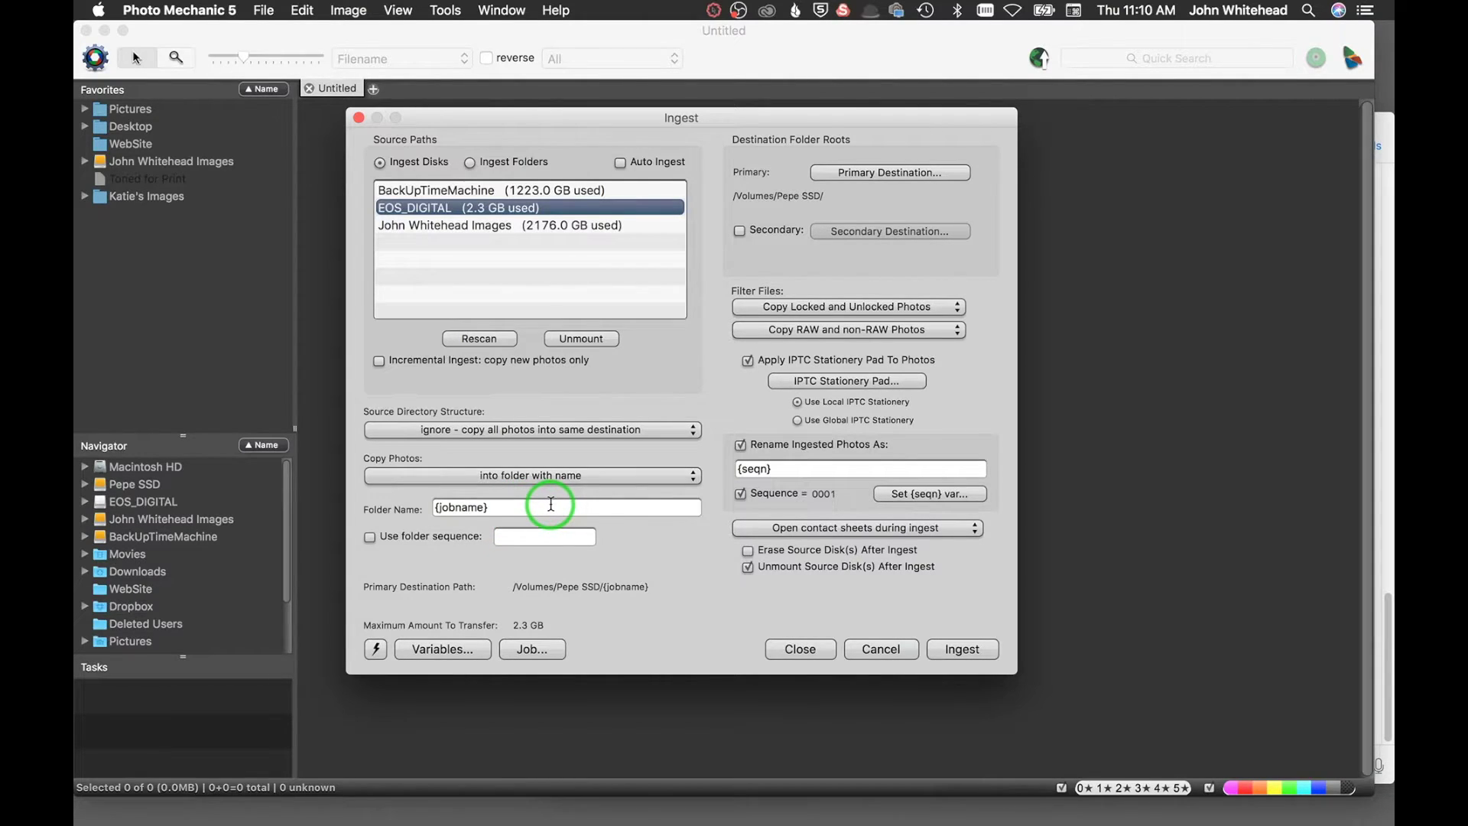
- Leave the folder sequence off and confirm 0001 as the {seqn} variable for renaming ingested photos
click(371, 538)
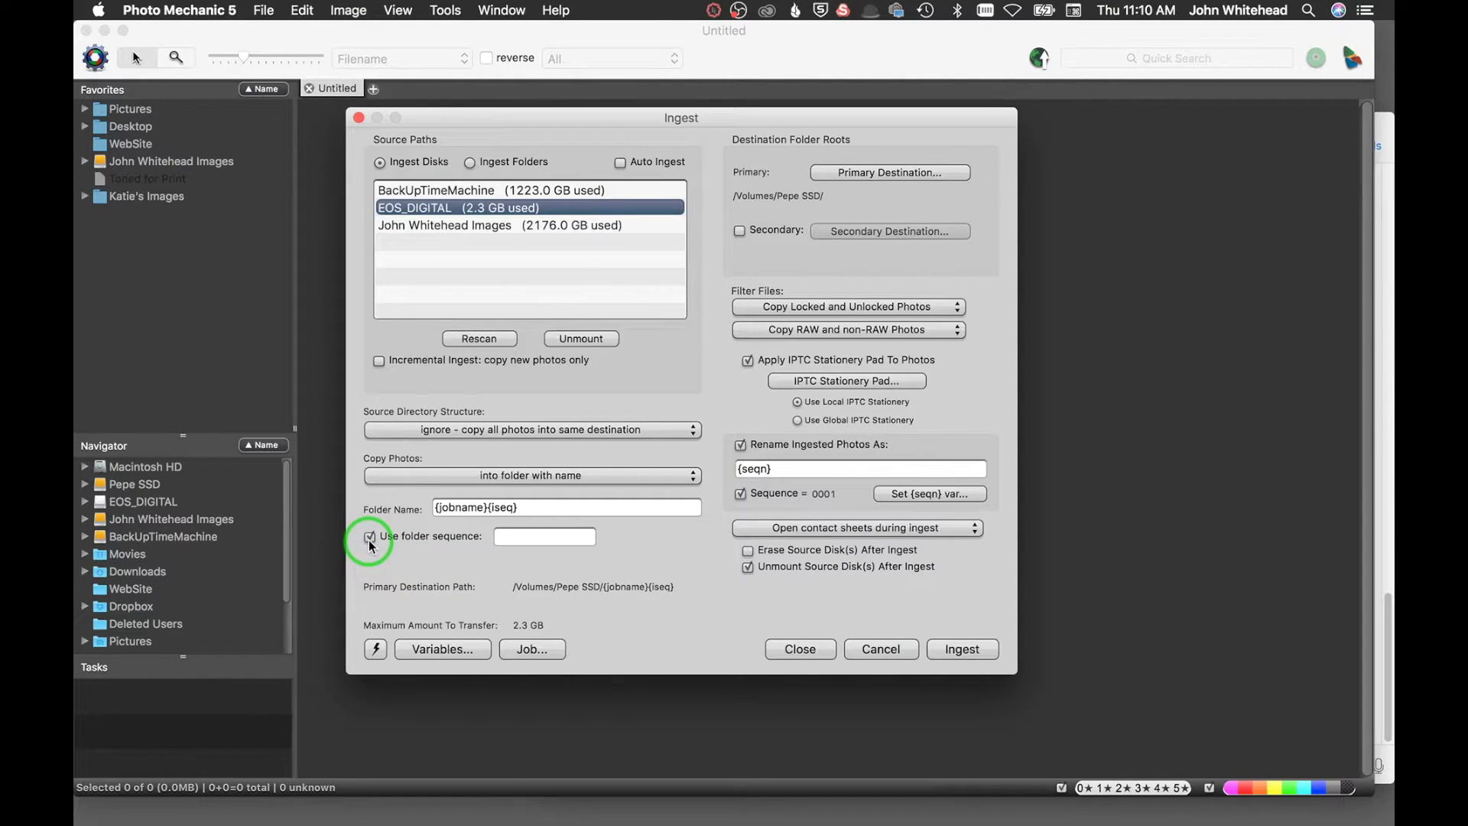
click(370, 539)
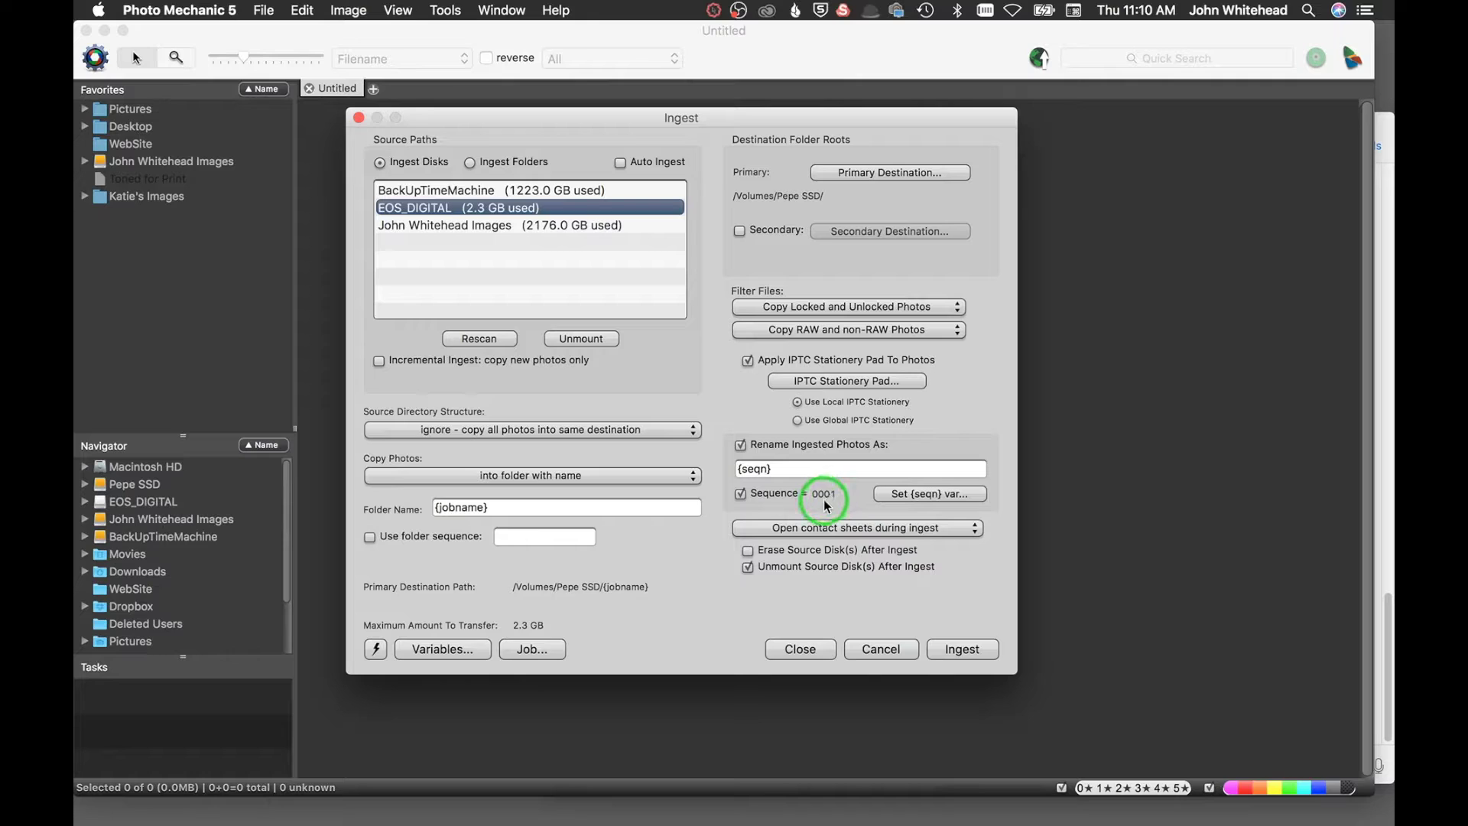
click(927, 494)
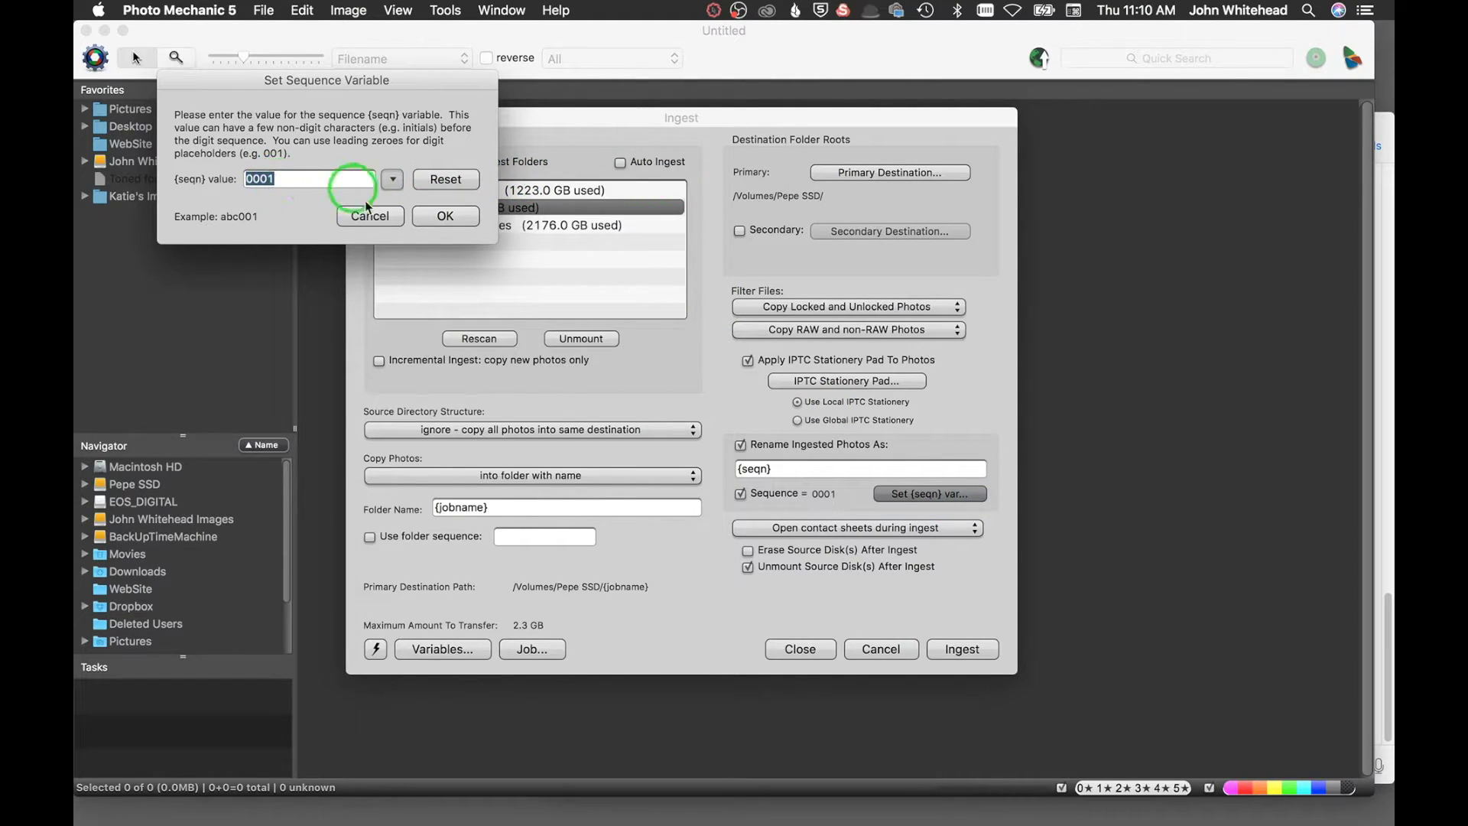
click(446, 216)
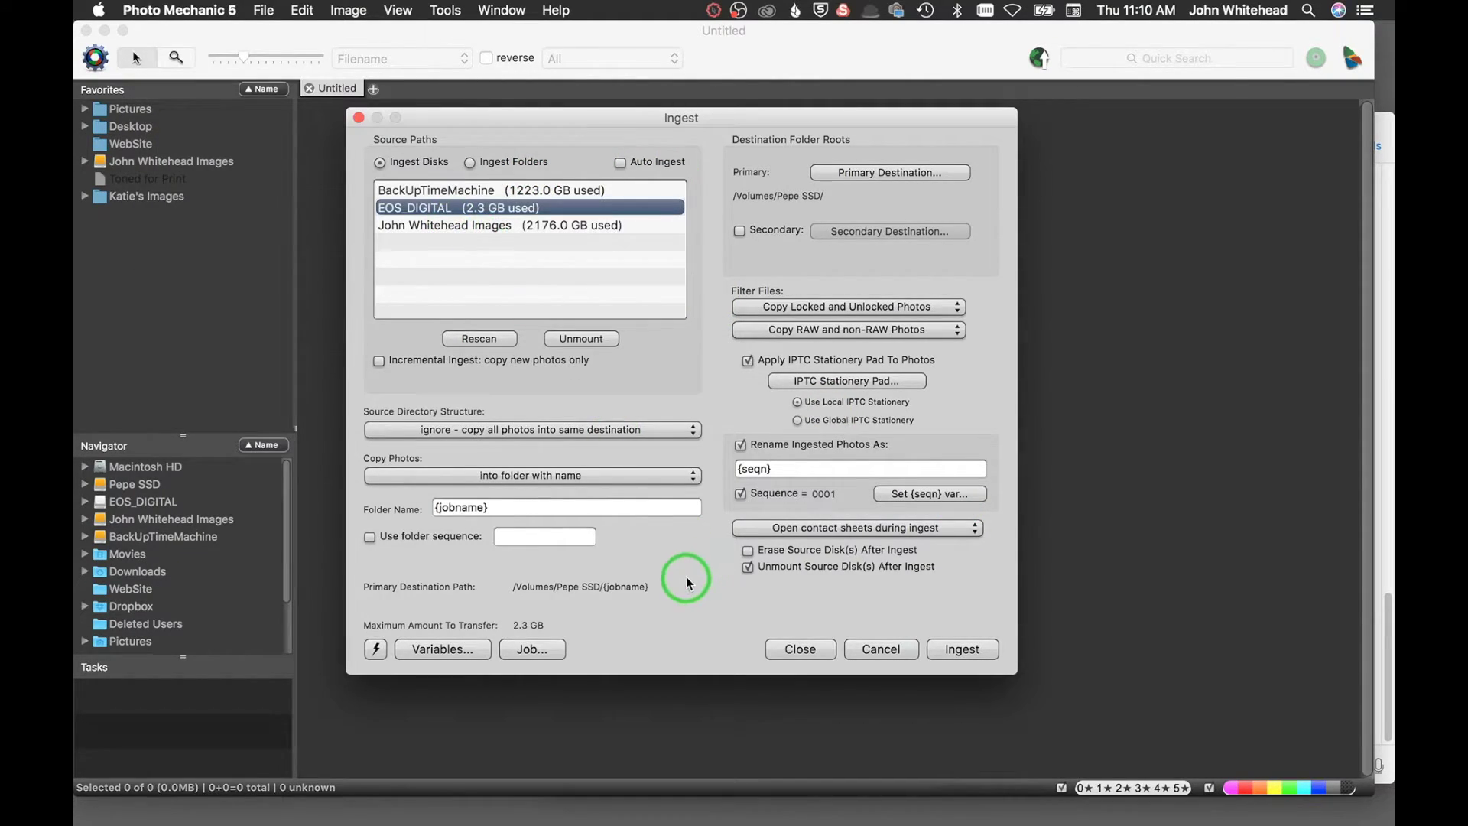
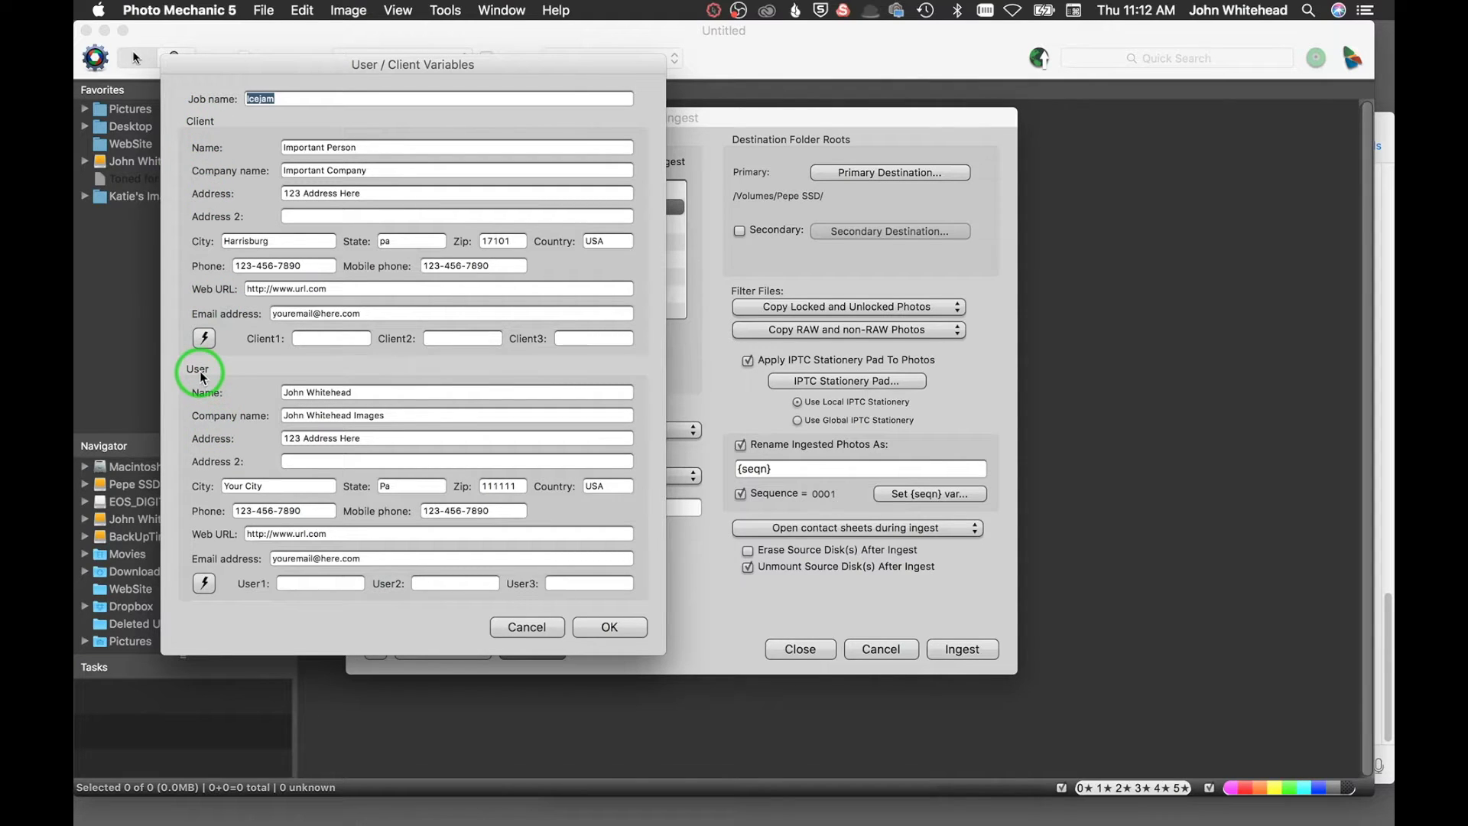
- Load the saved photographer preset into the User details and look at the saved Client presets
click(203, 583)
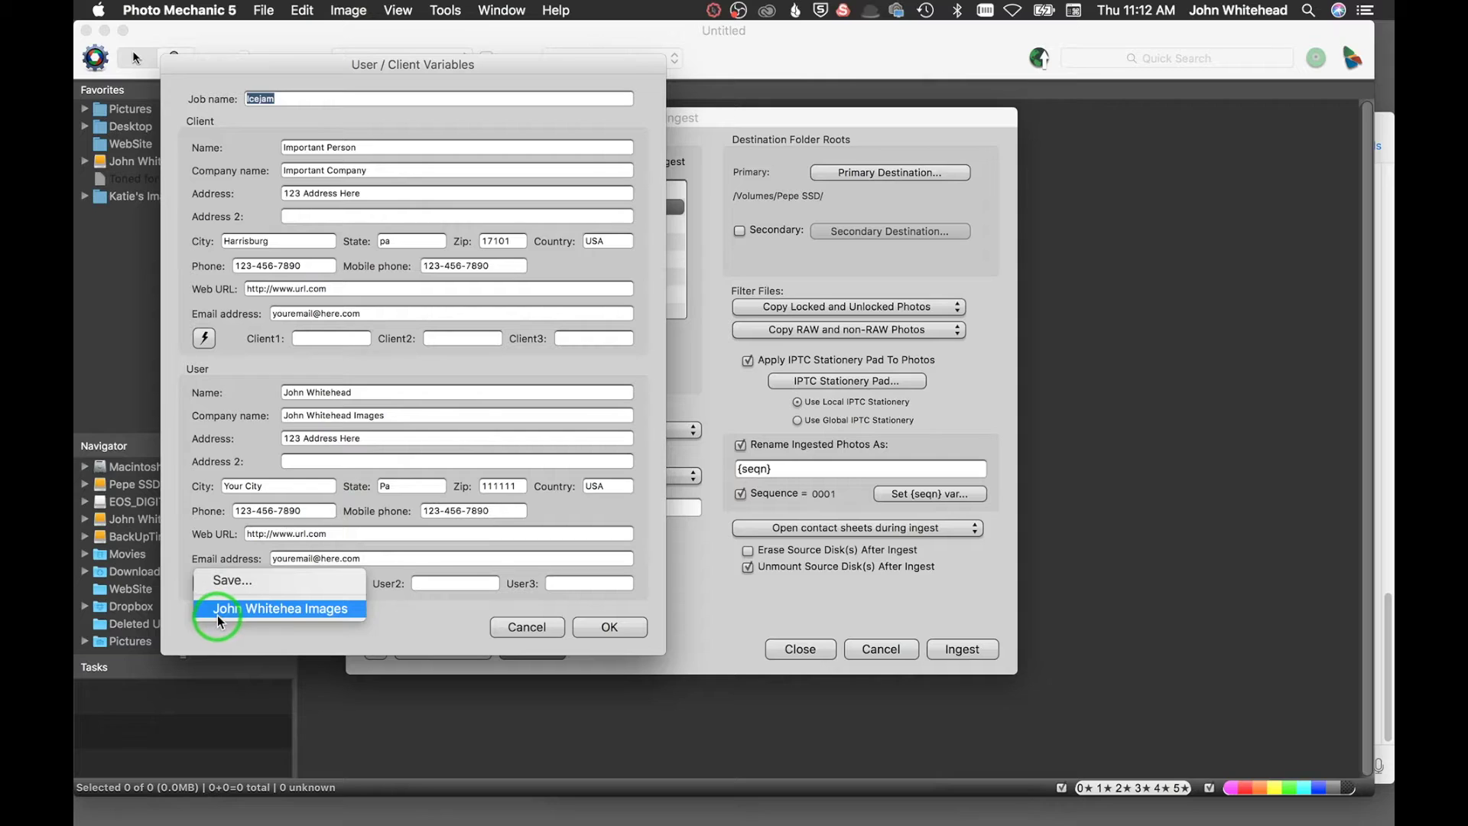
click(220, 609)
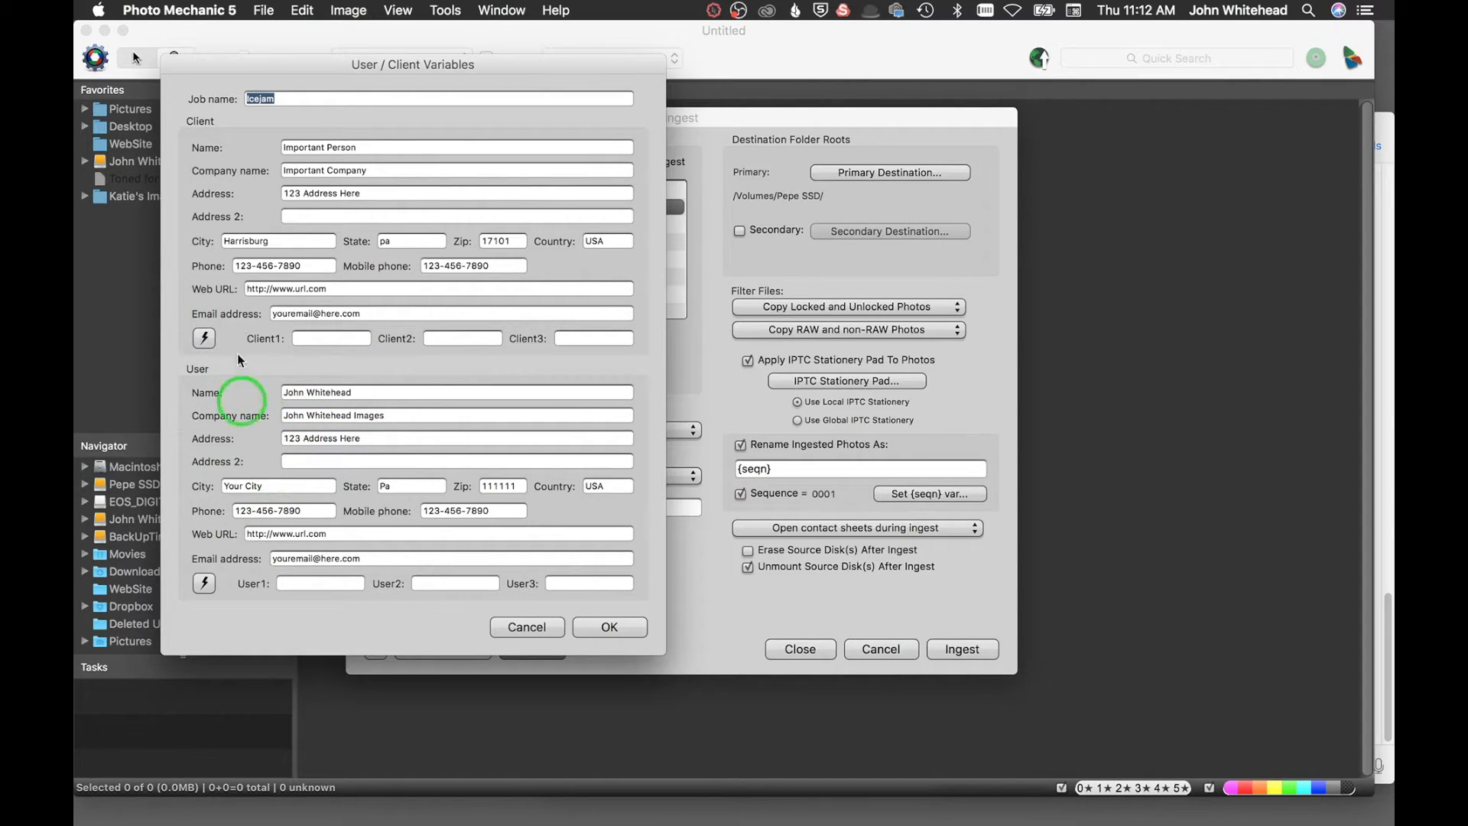
click(203, 338)
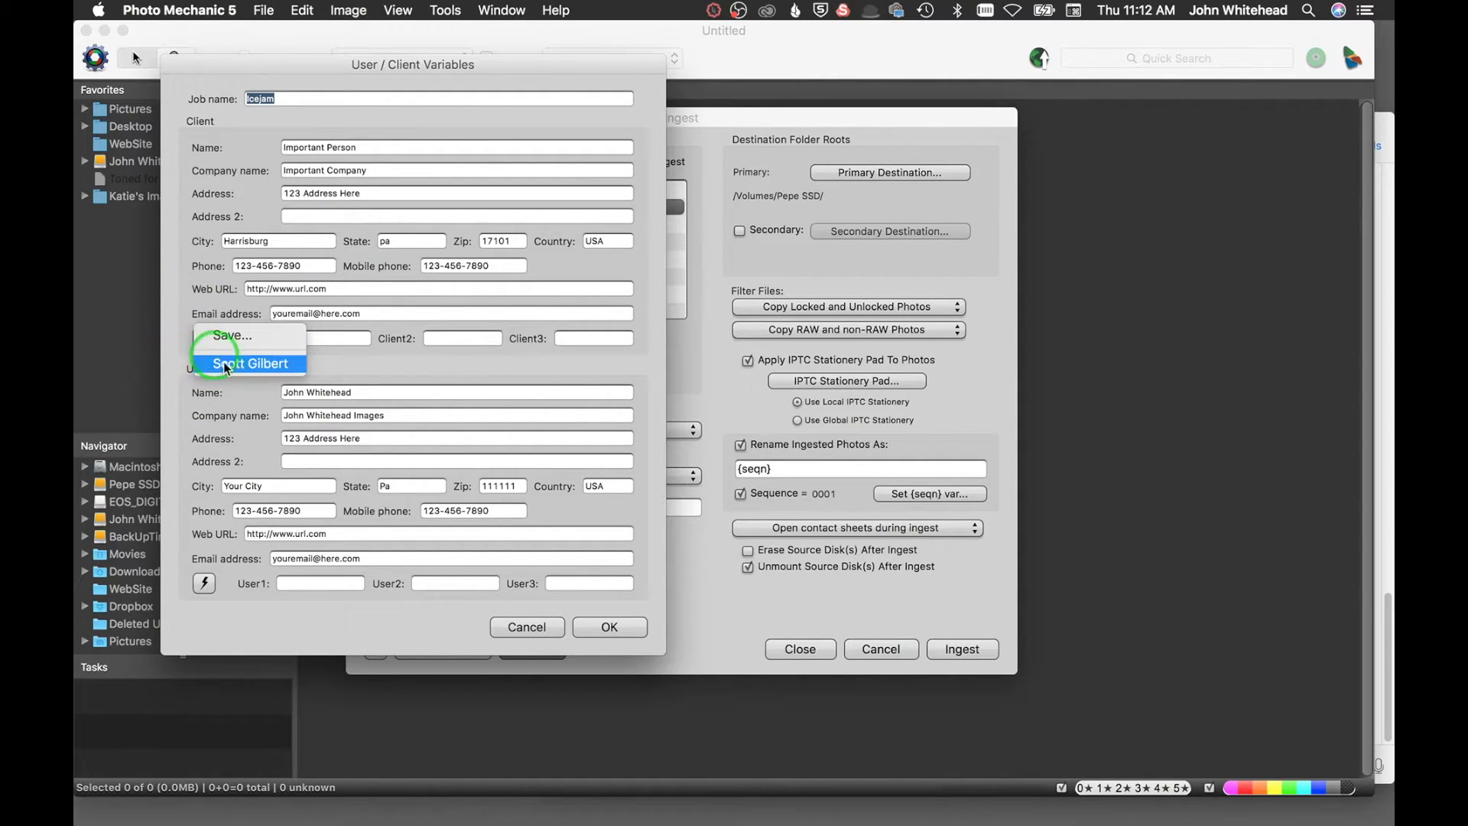
click(178, 341)
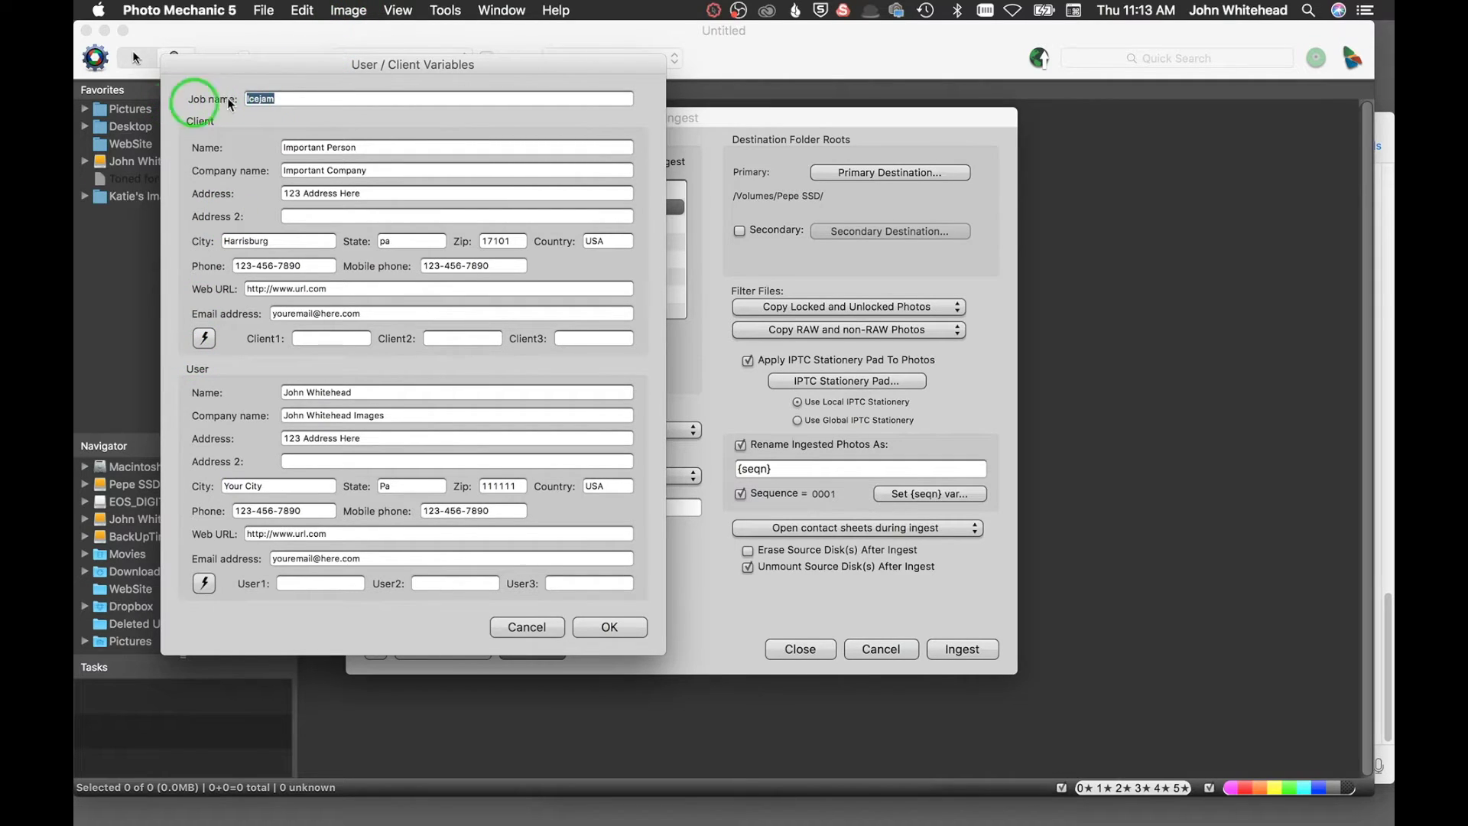
- Accept the user and client variables with Icejam as the job name, and reopen them briefly to review the job name
click(297, 98)
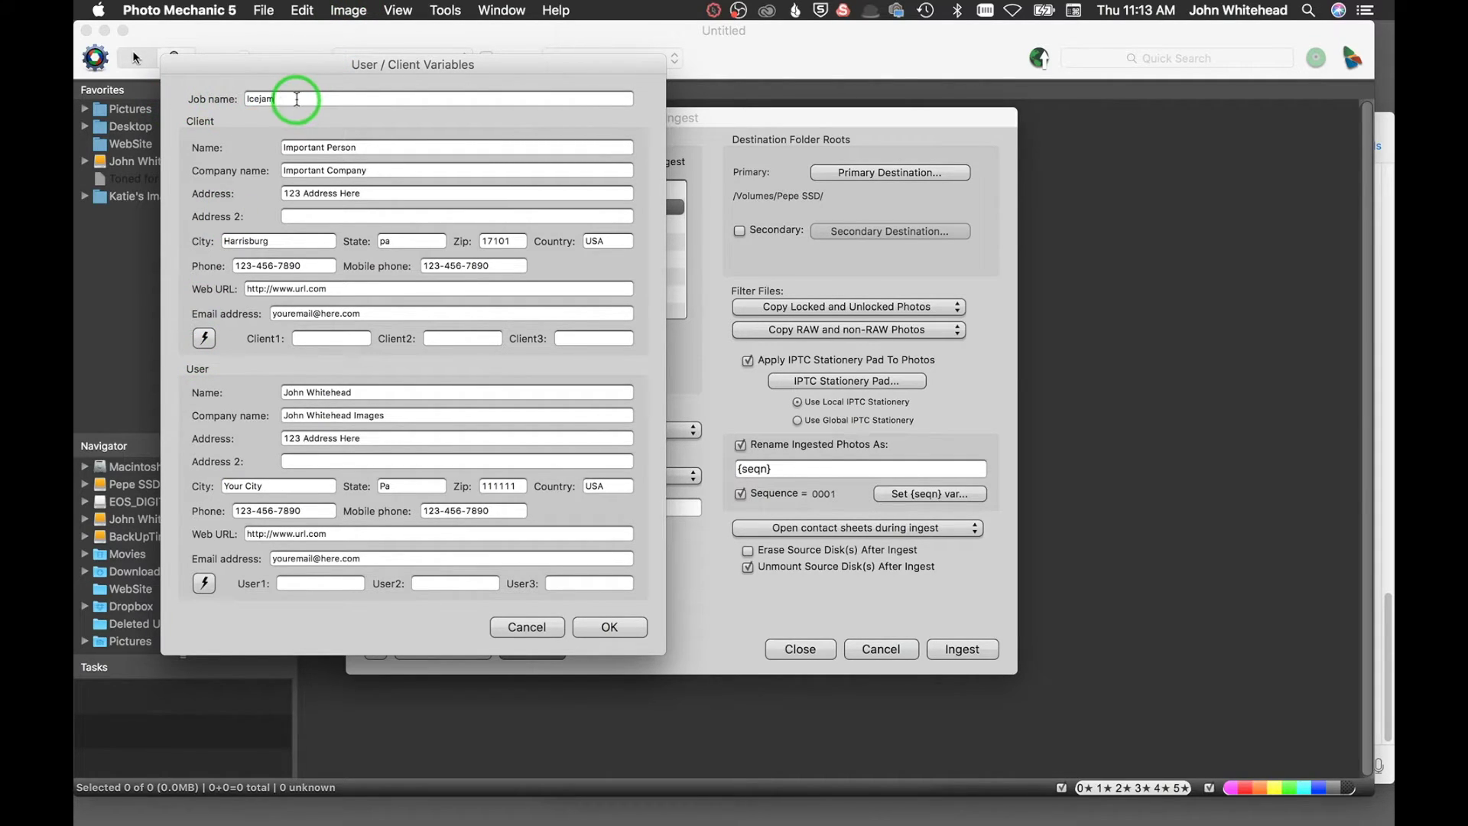
drag(297, 99, 230, 97)
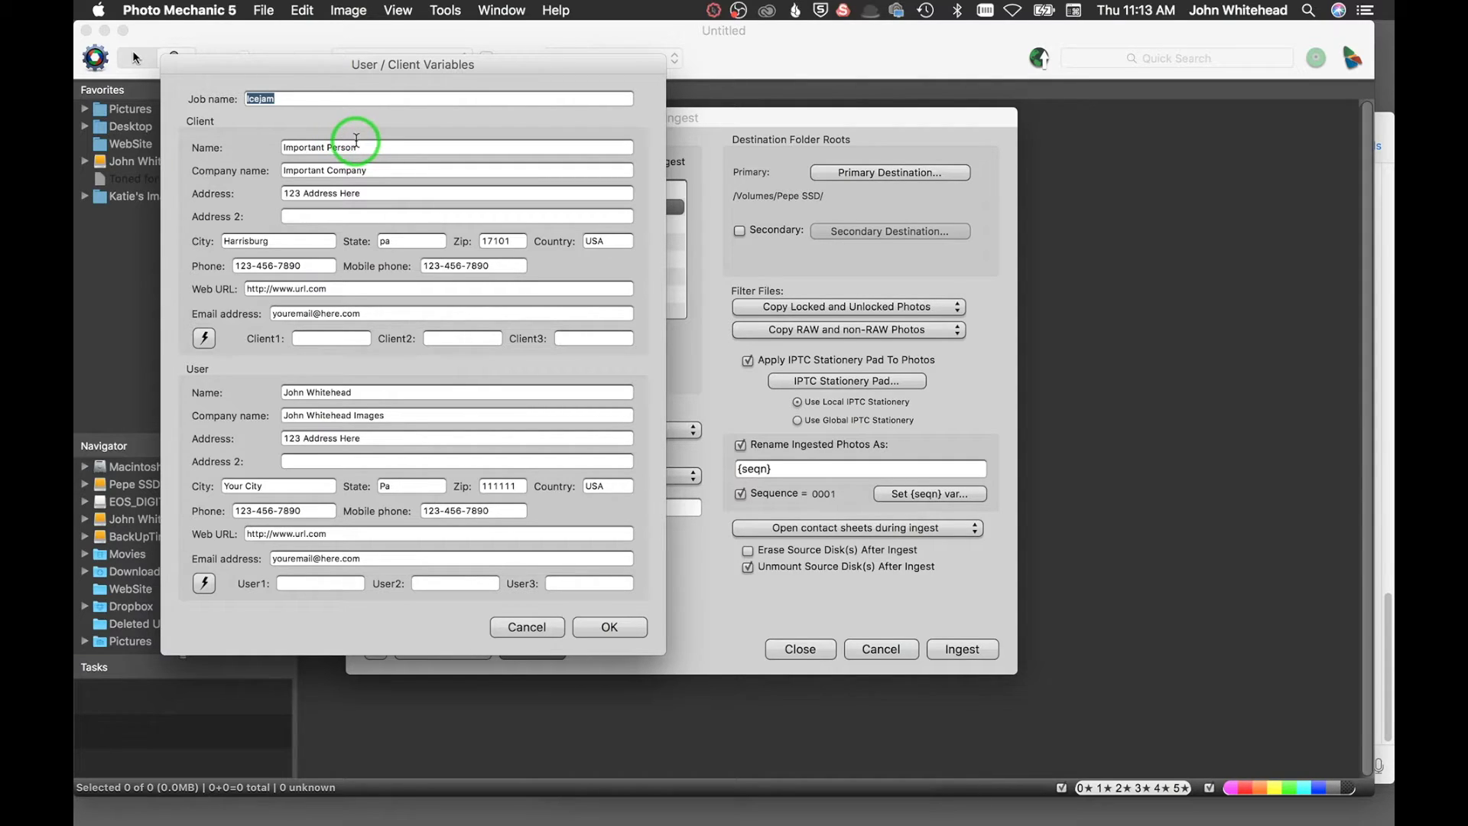
mouse_move(356, 141)
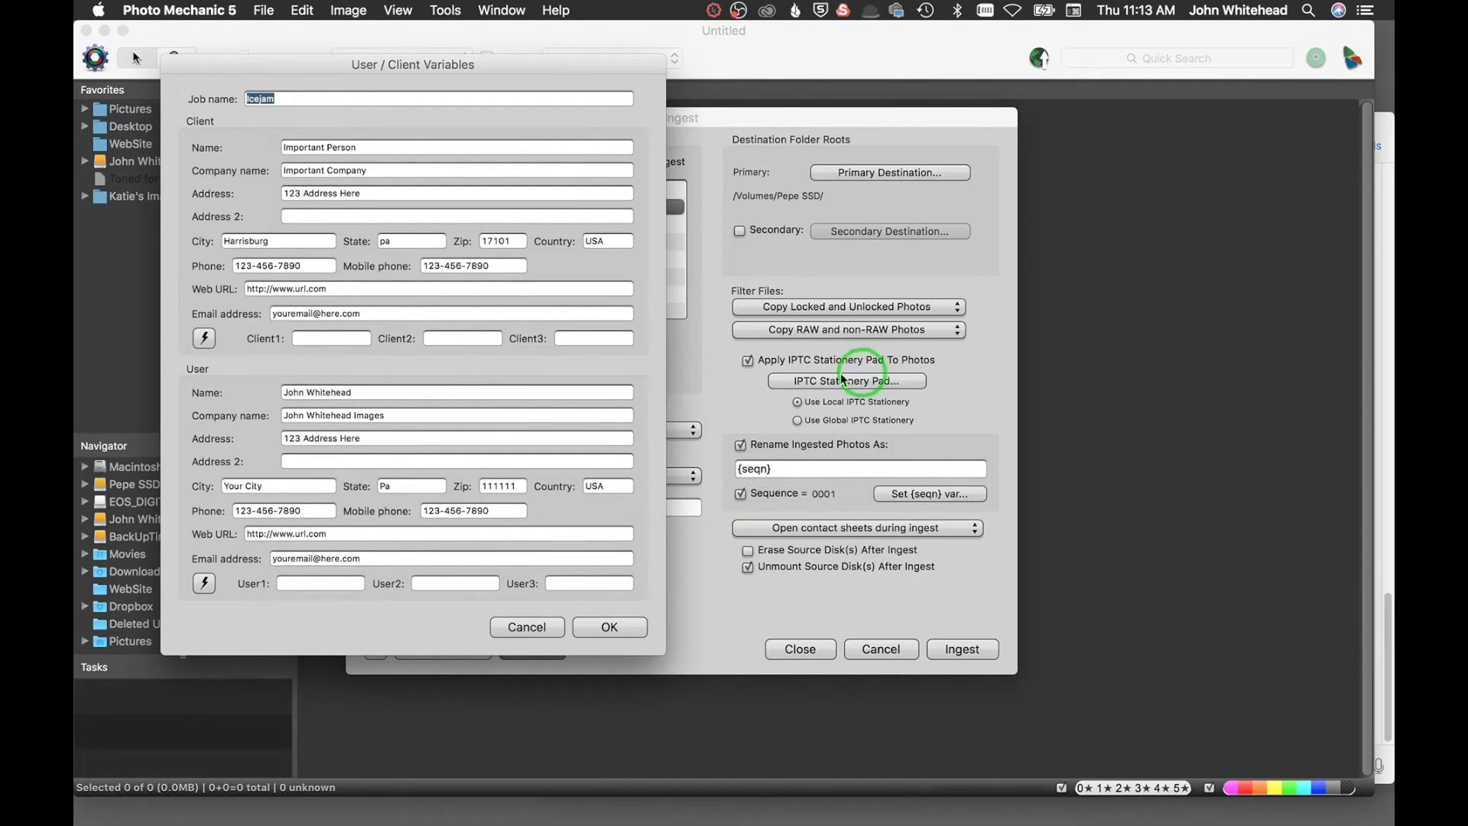
click(612, 631)
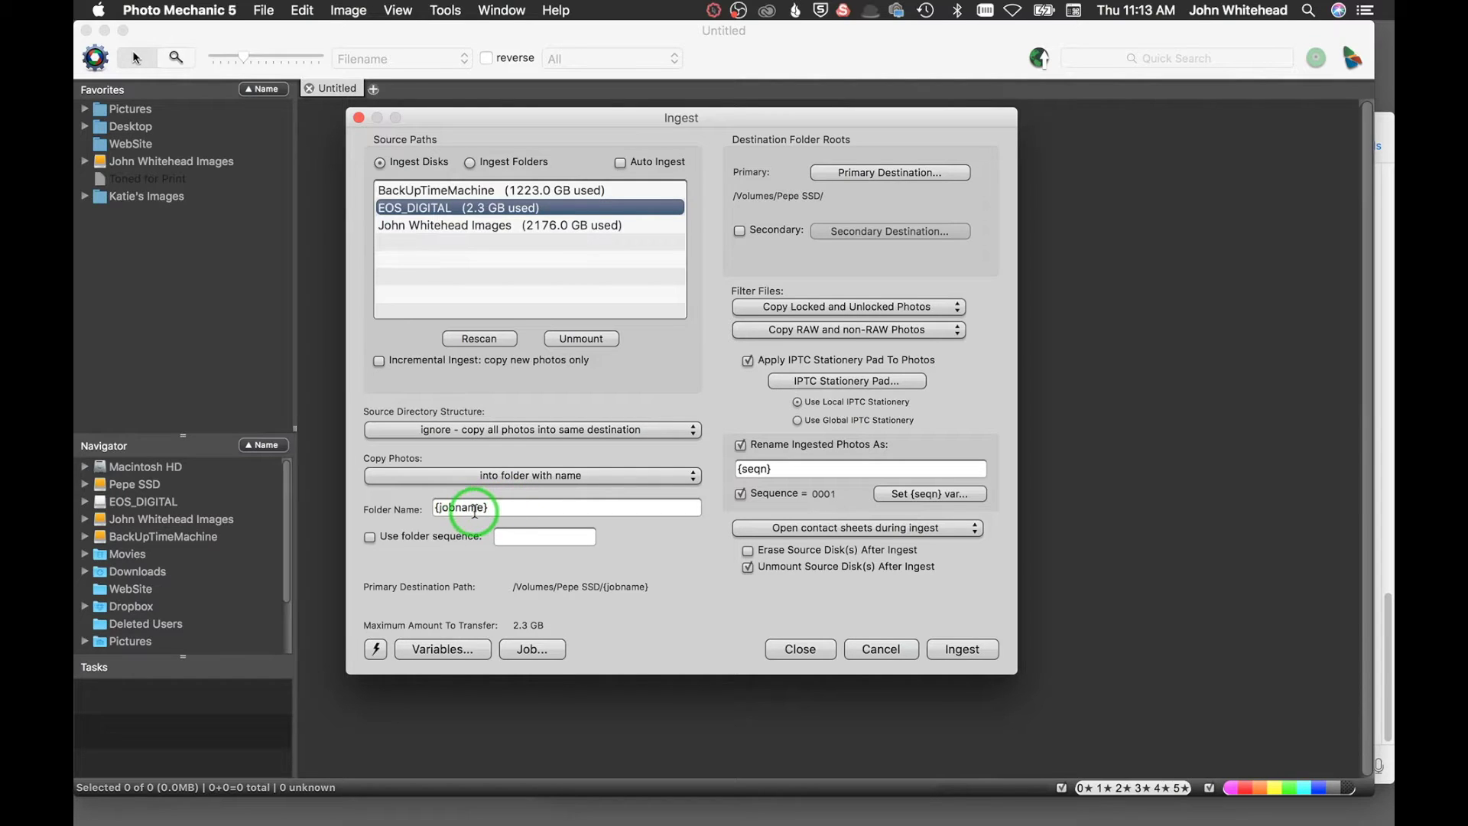
click(532, 648)
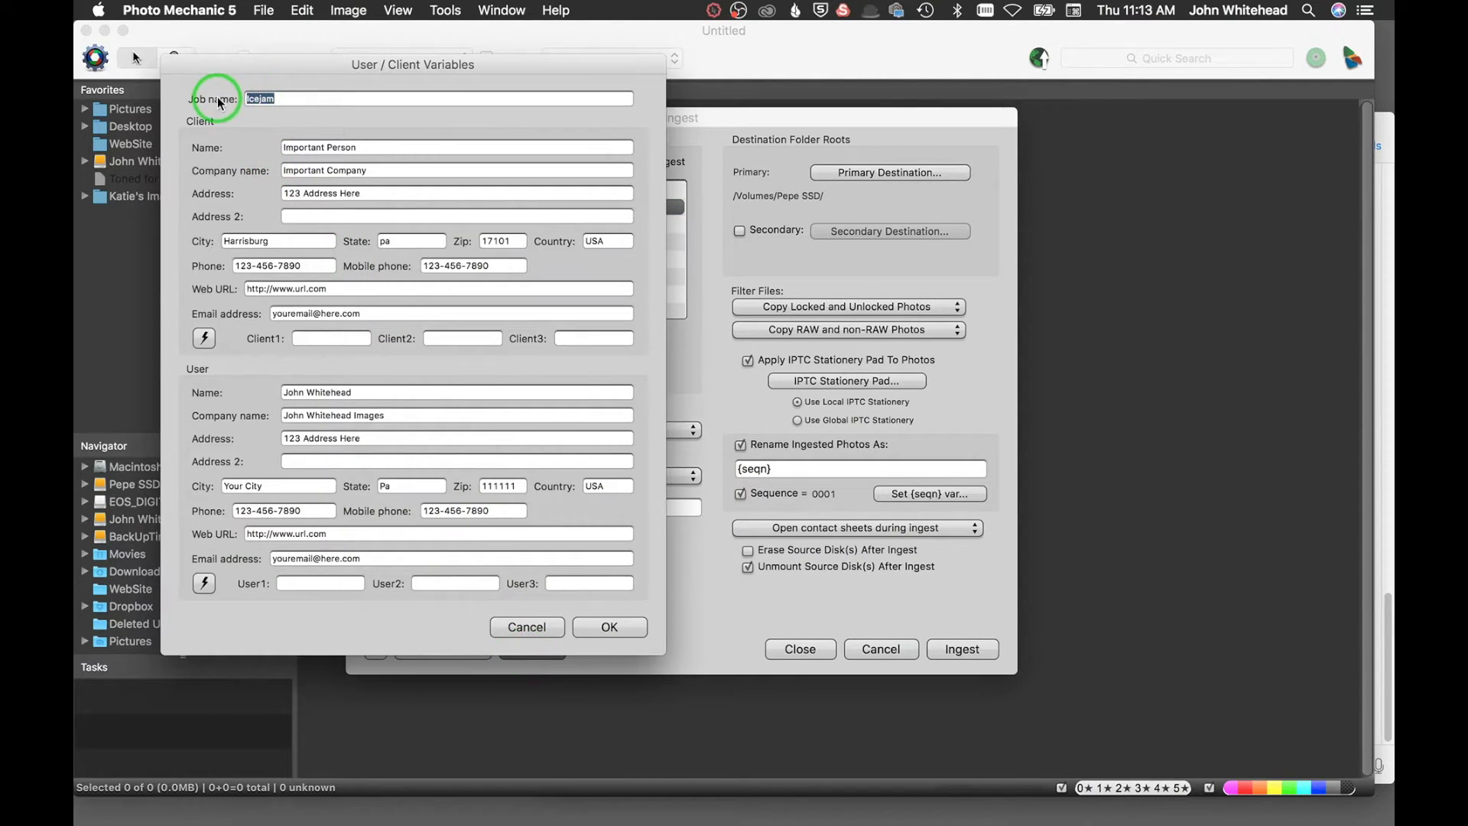
click(526, 628)
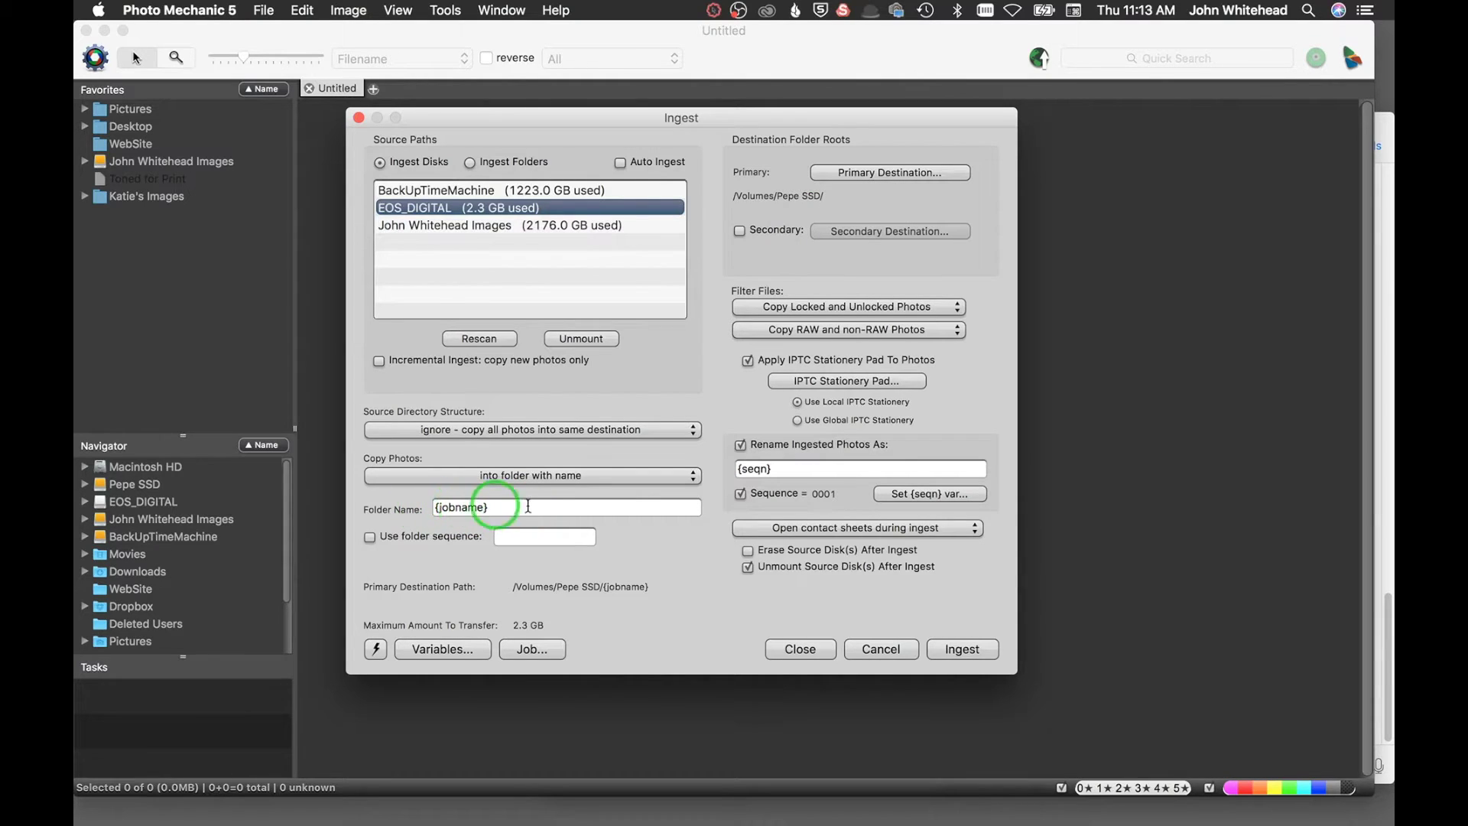
- Try appending the date 1-12-2018 to the {jobname} folder name, and remove it again
click(540, 508)
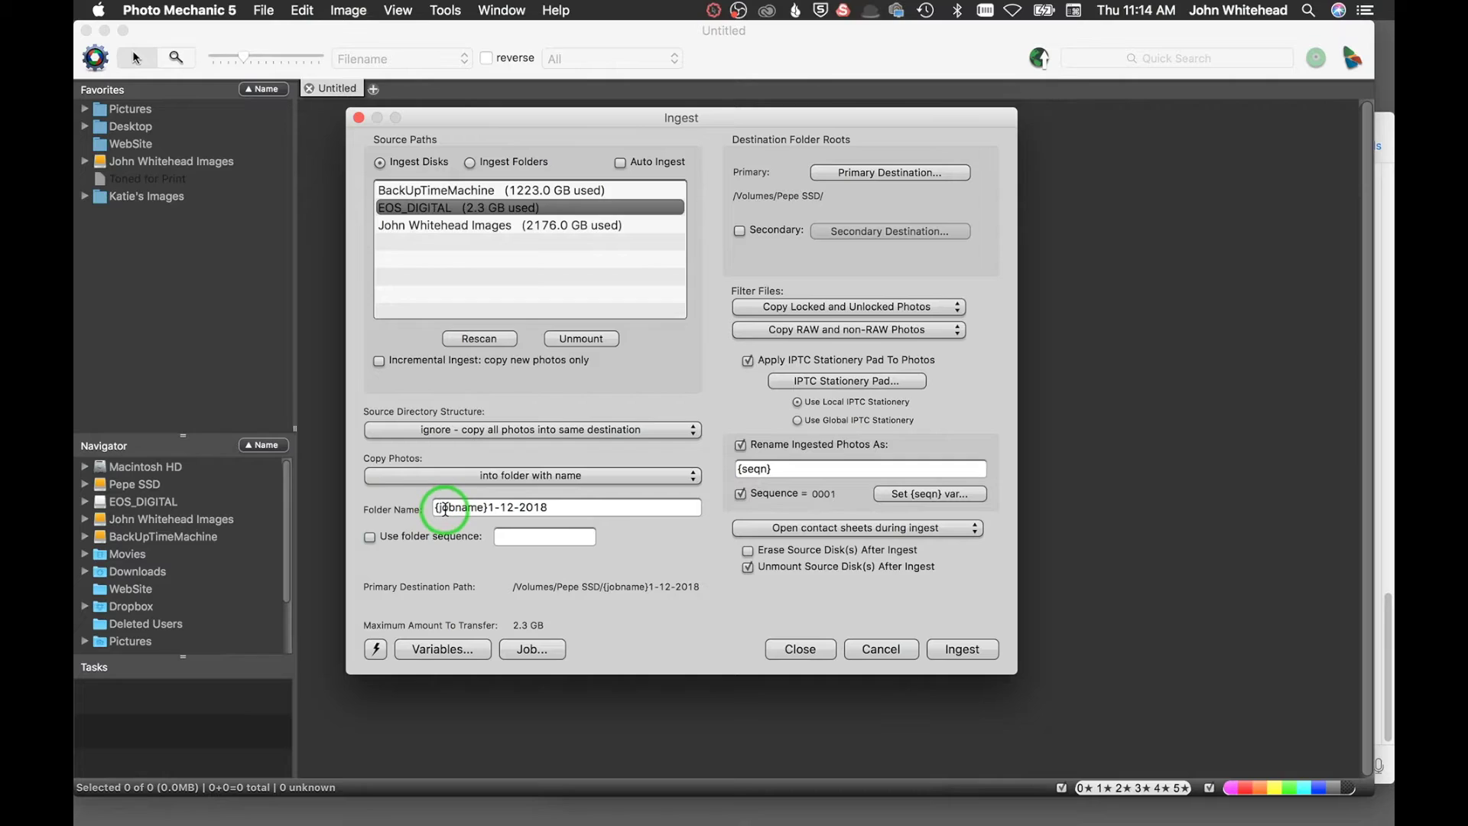
click(551, 510)
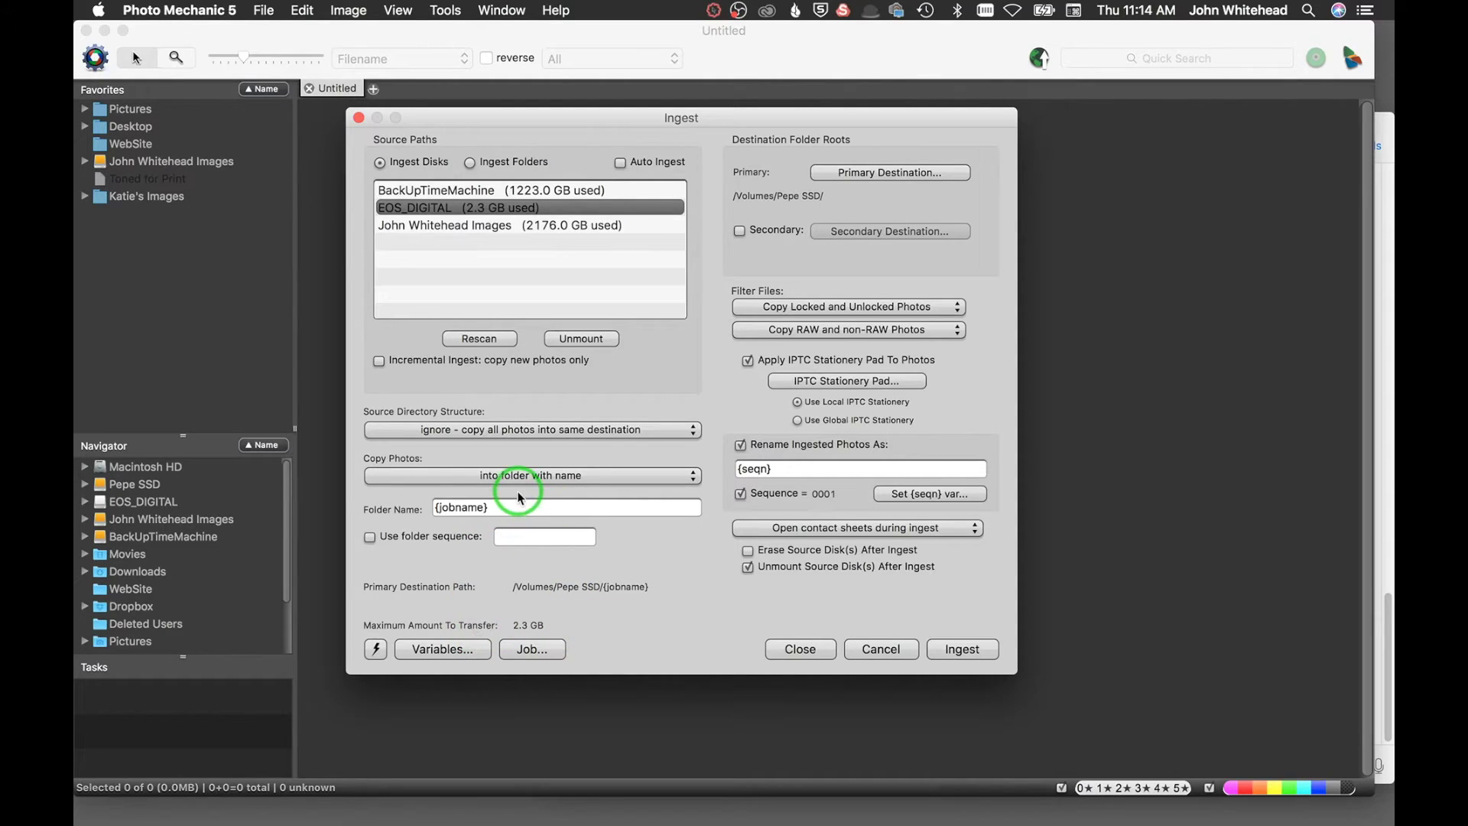
- Append the {today} variable to the {jobname} folder name and browse the variables list down to User/Client
click(437, 650)
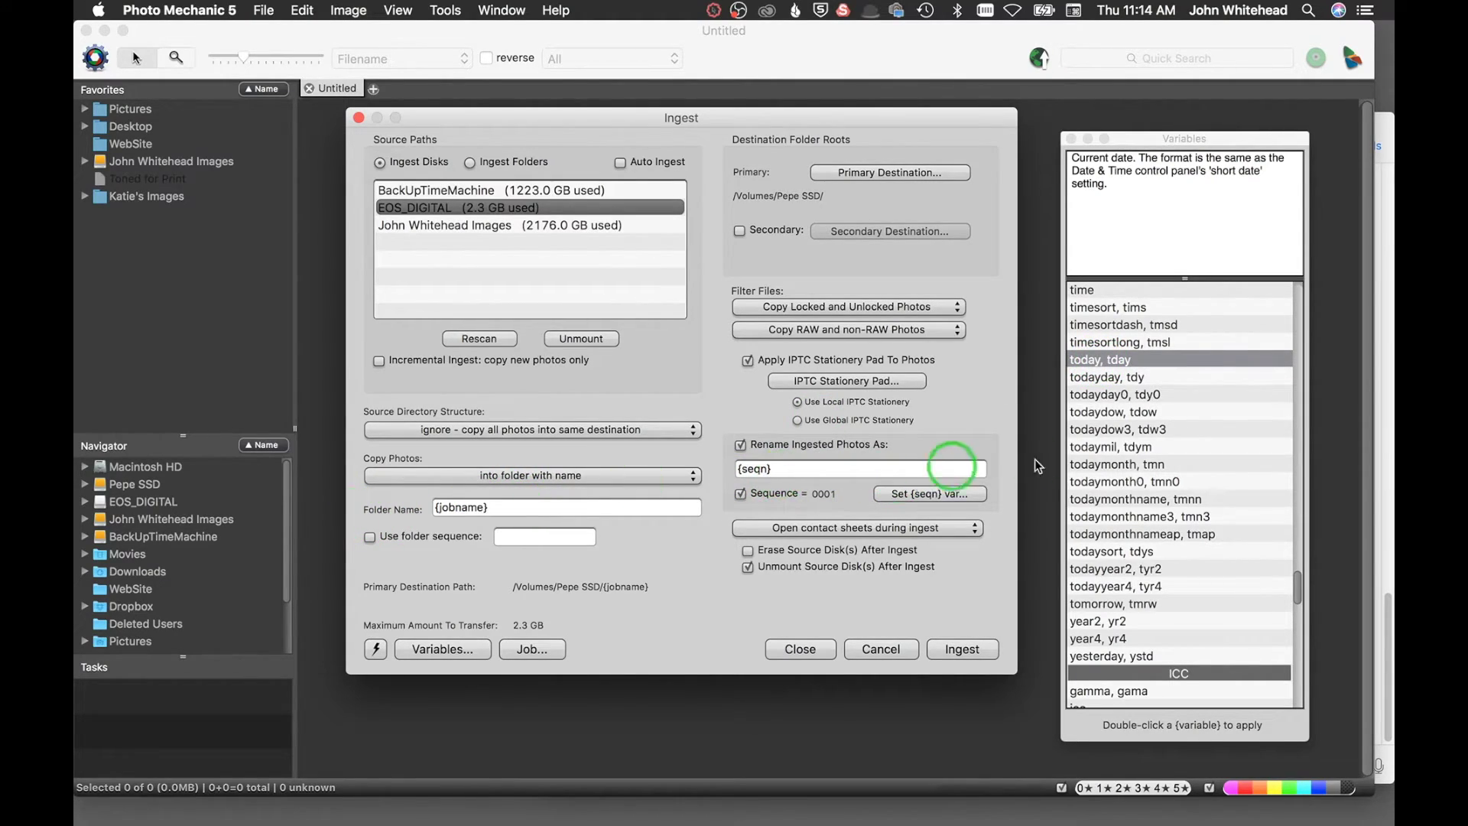
double_click(1102, 361)
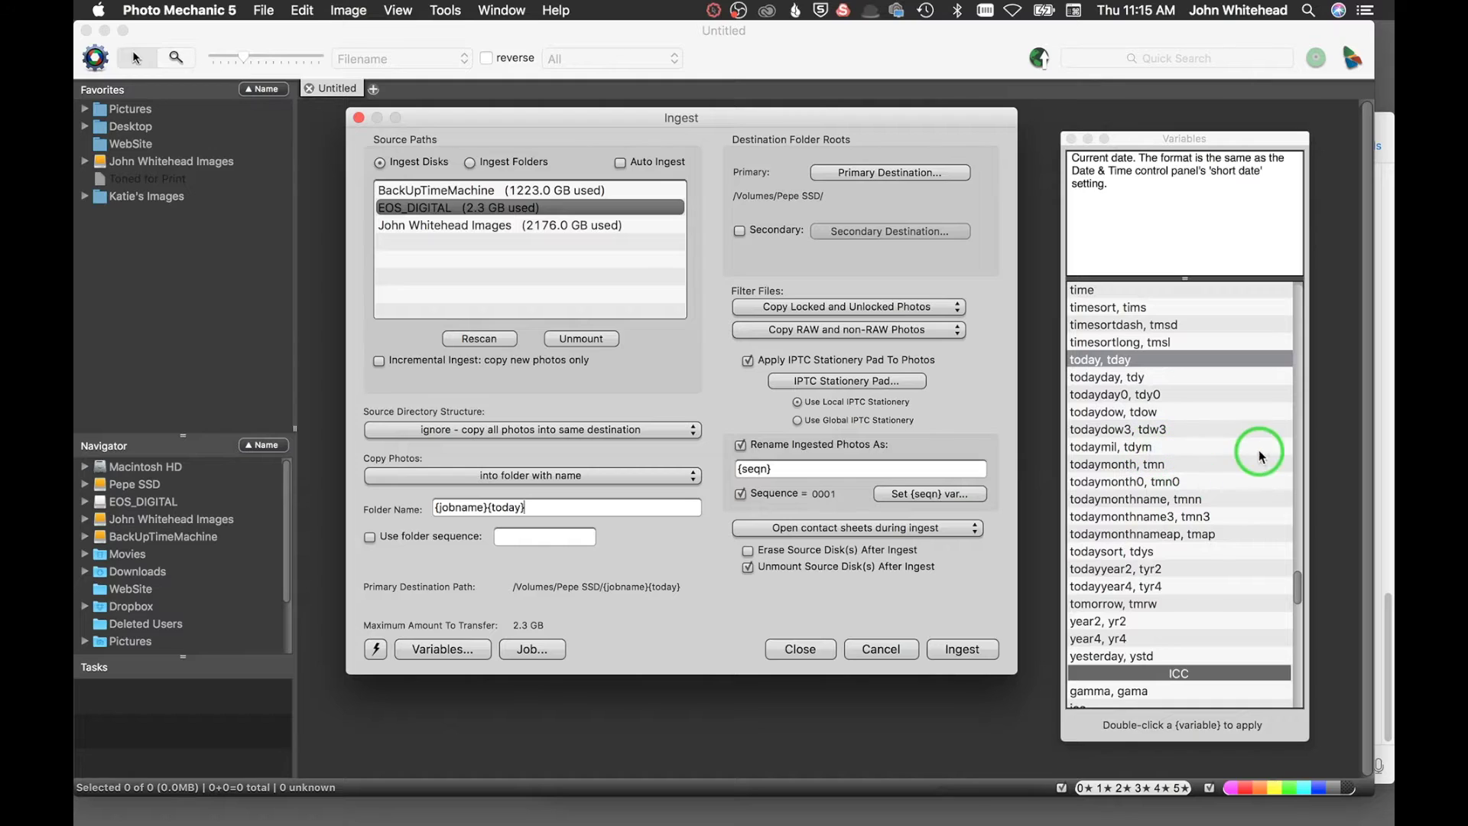
drag(1298, 589, 1340, 678)
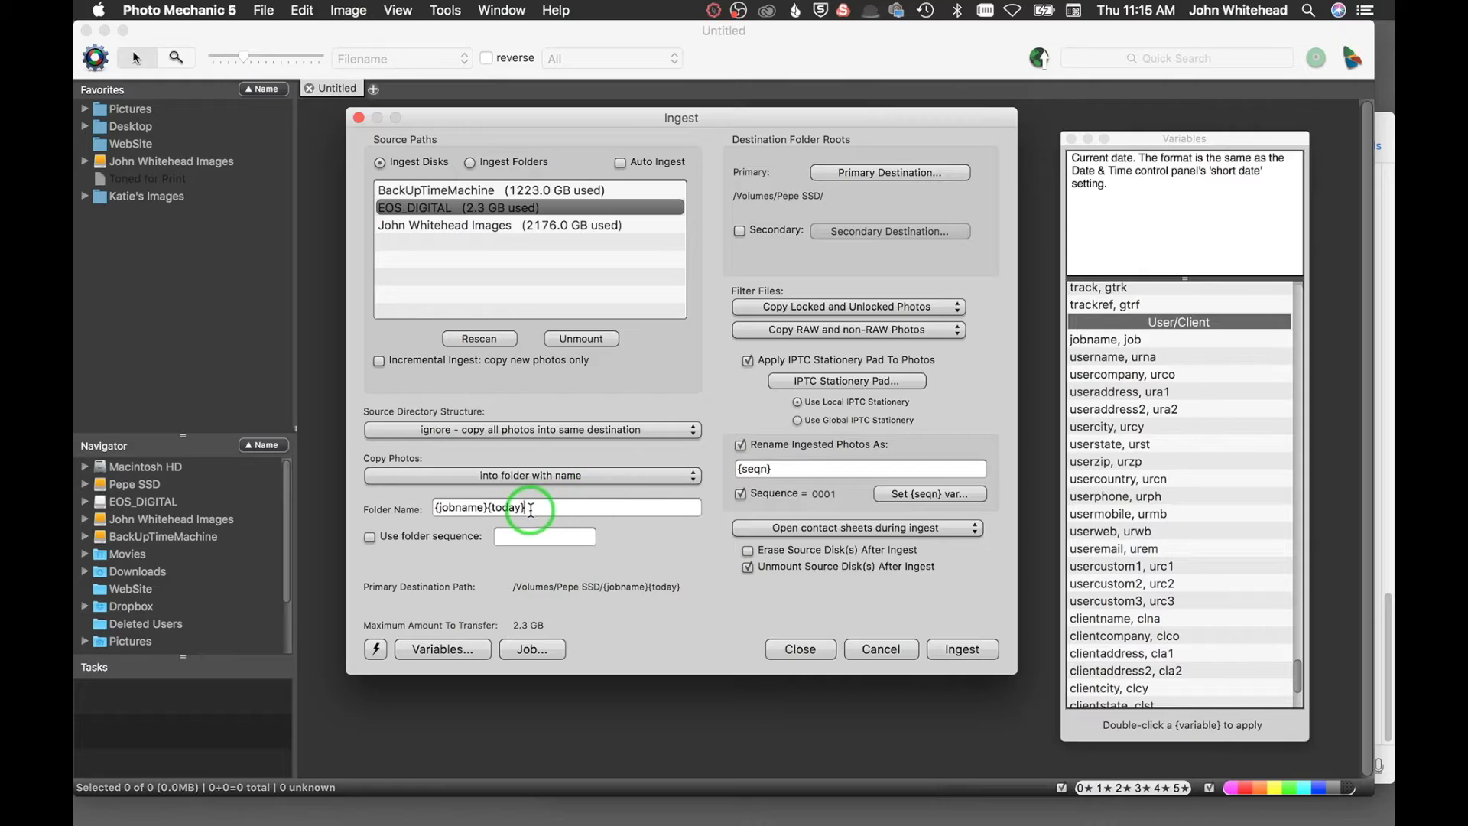
- Append the {todayday0} variable to the end of the Description/Caption in the IPTC Stationery Pad
click(848, 382)
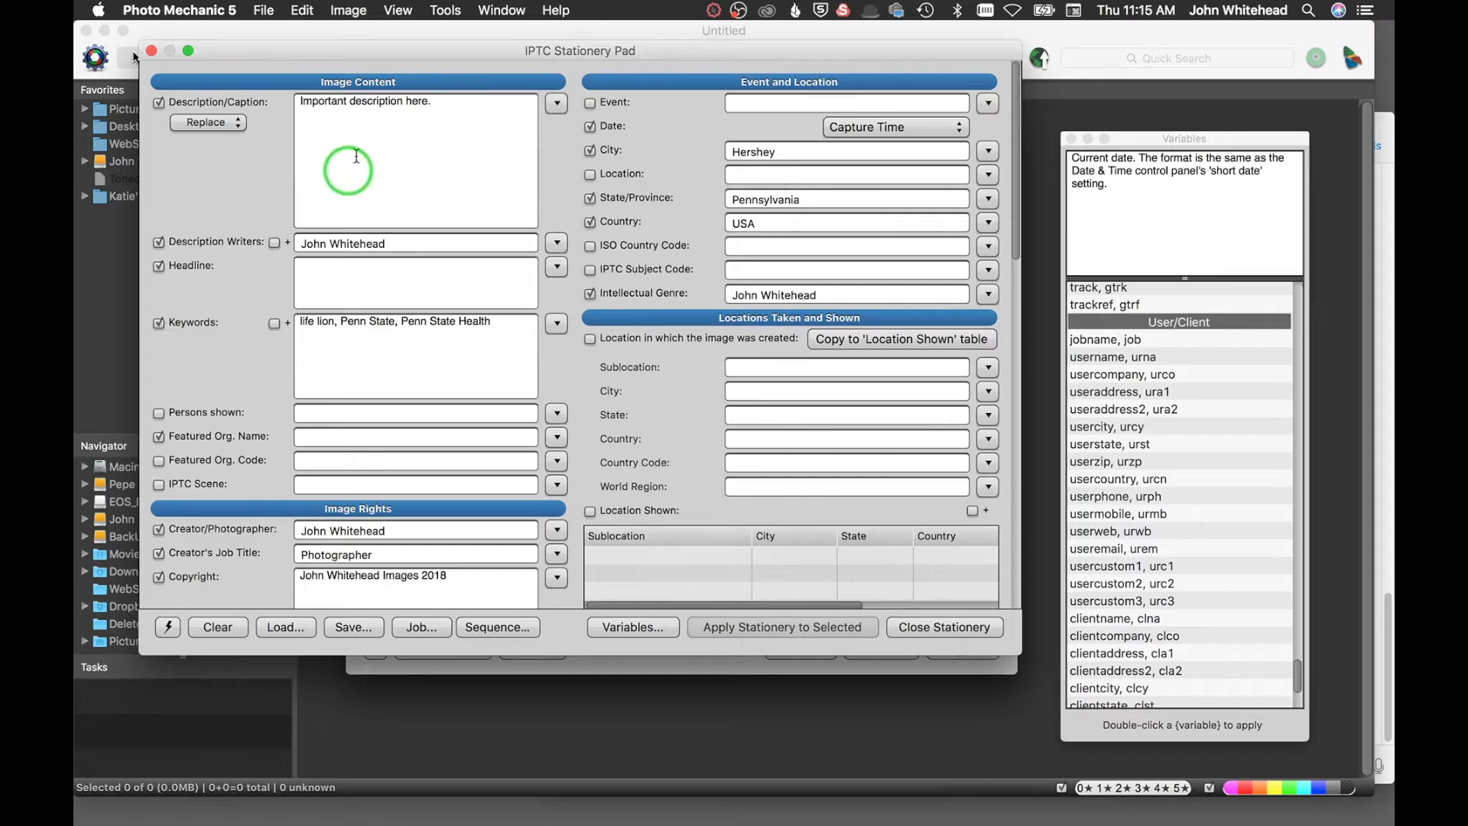
drag(459, 98, 339, 87)
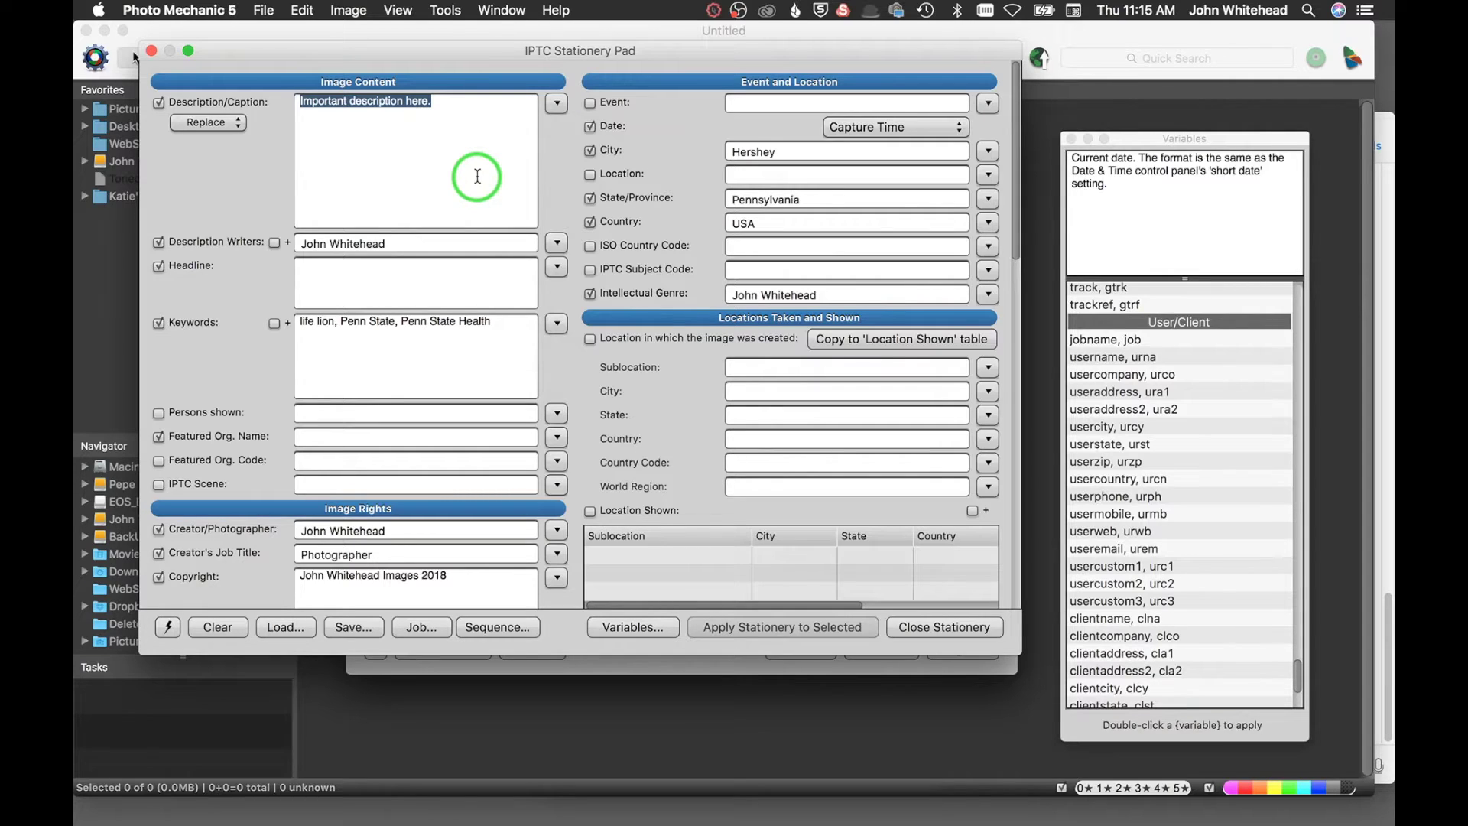
click(473, 116)
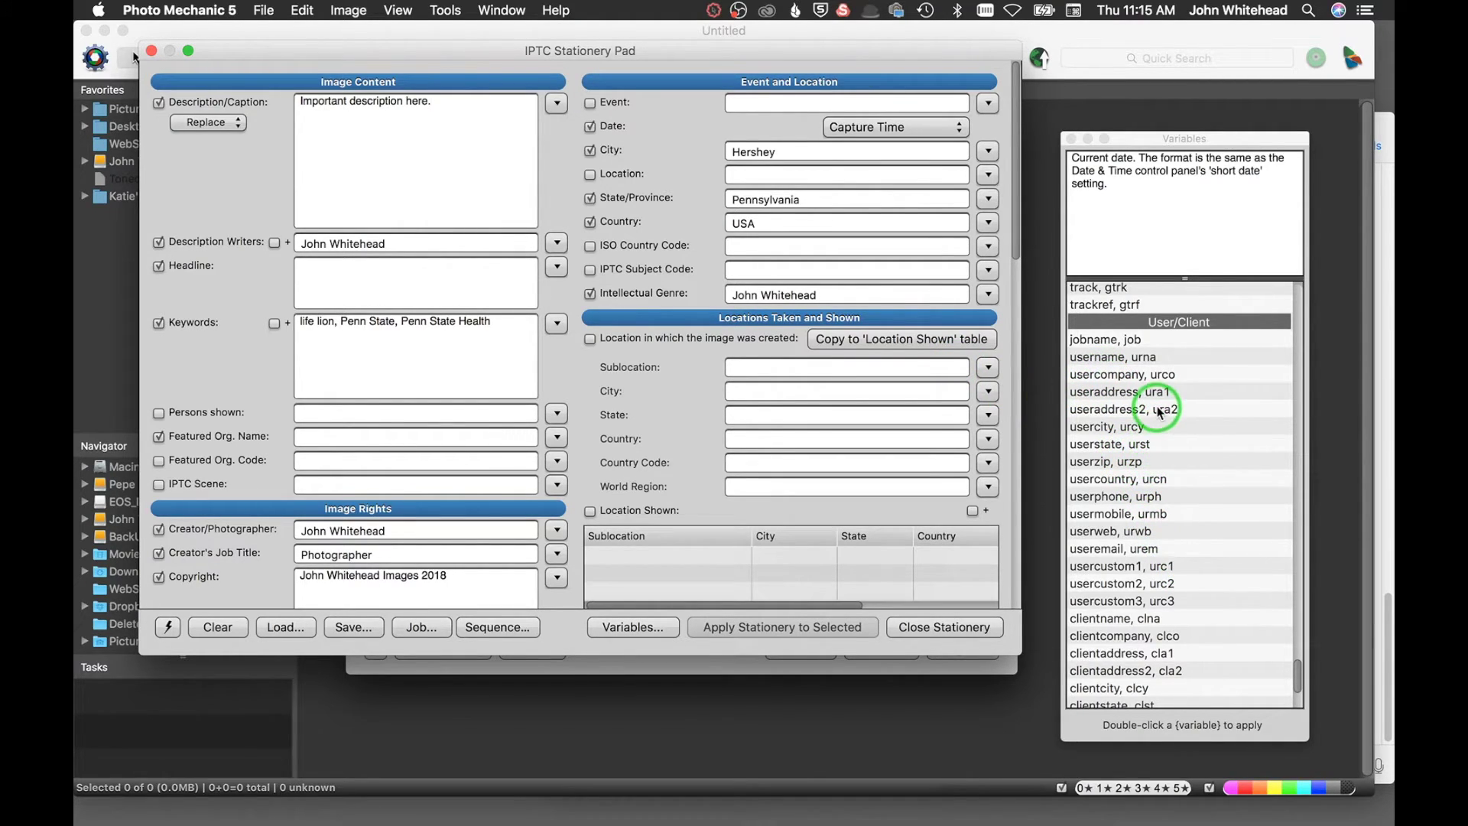
scroll(1135, 535, down, 3)
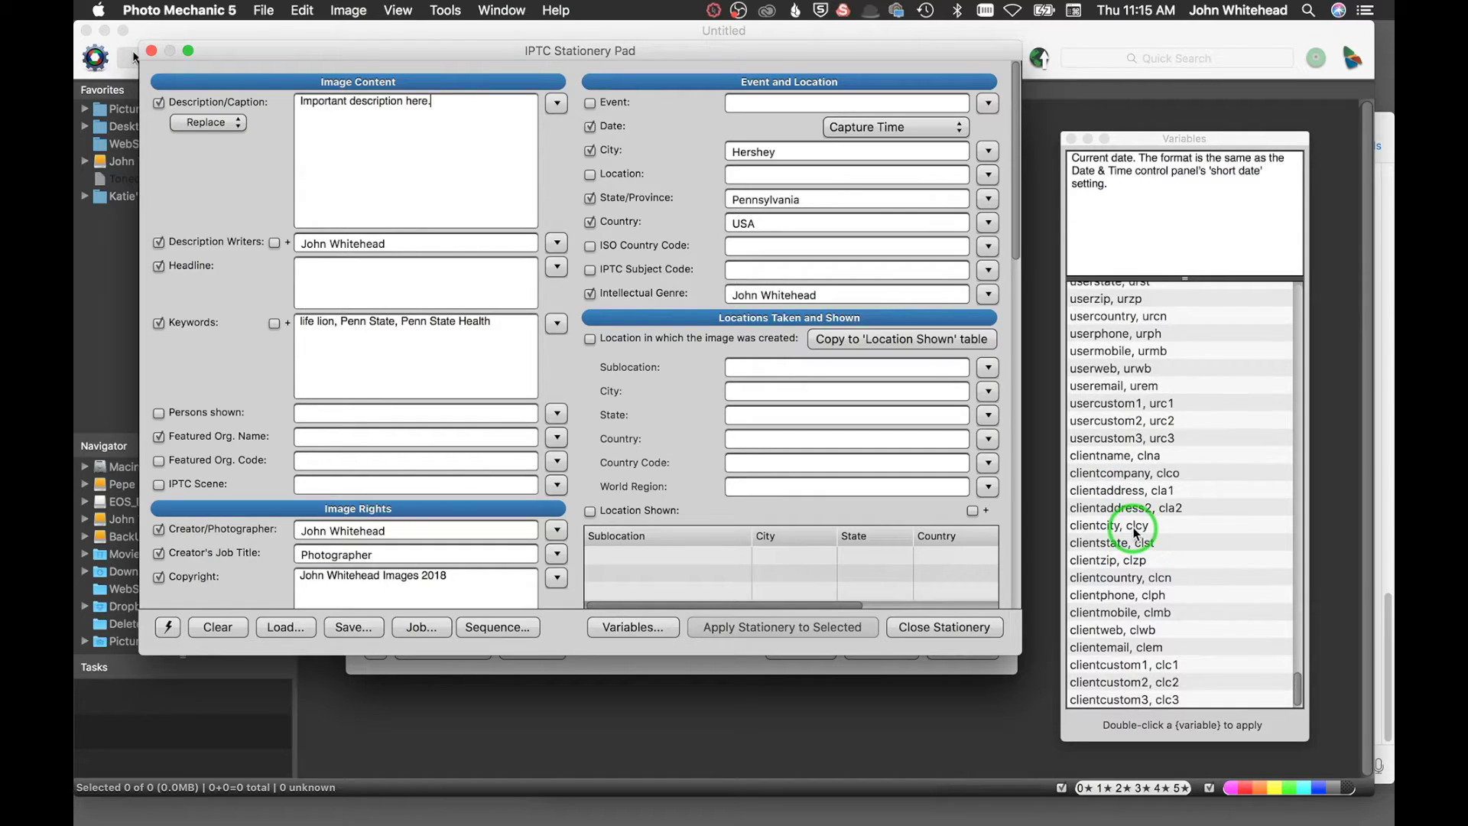
scroll(1135, 533, down, 8)
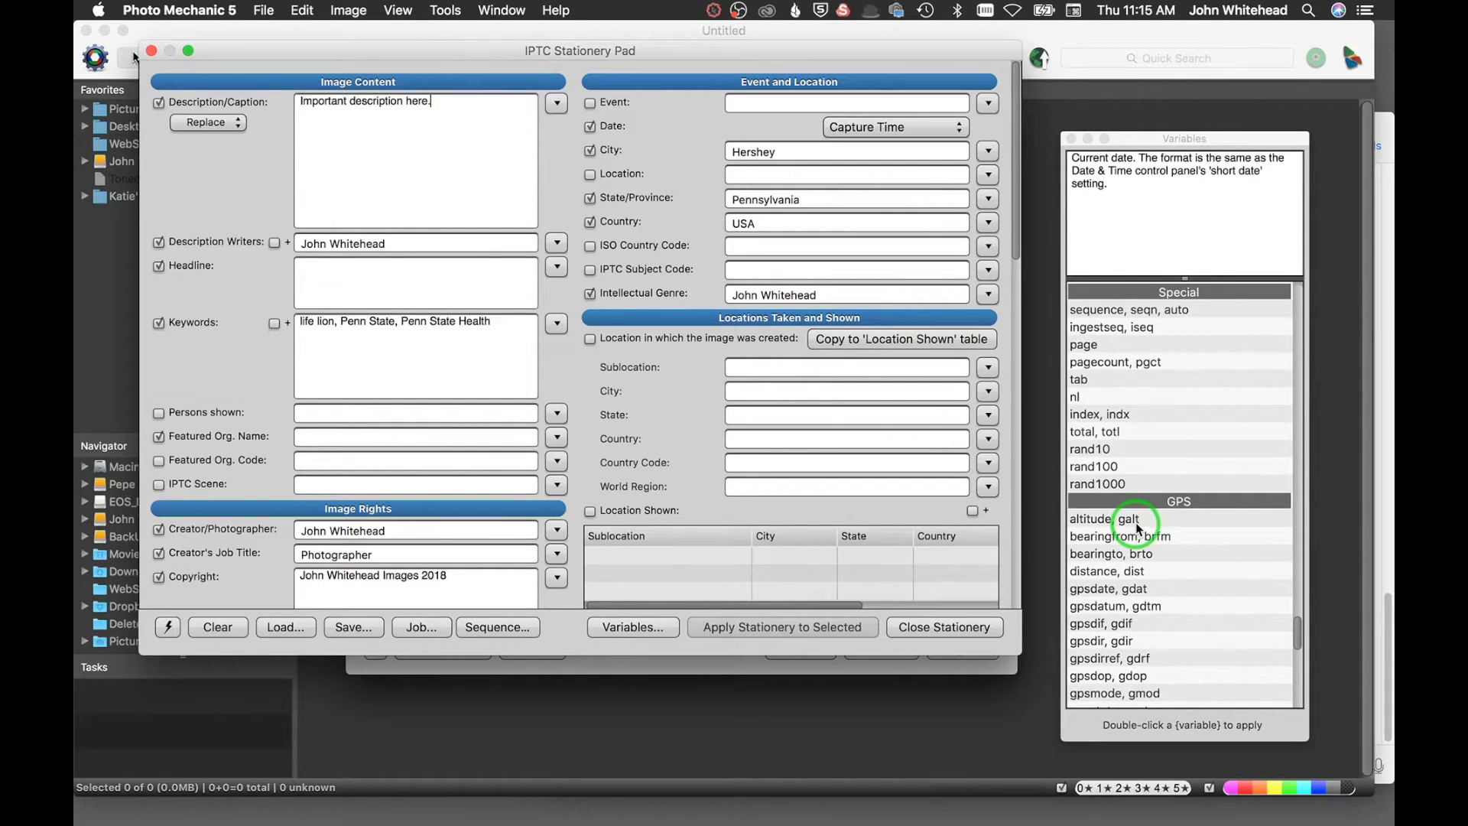
scroll(1137, 528, up, 6)
scroll(1137, 527, up, 5)
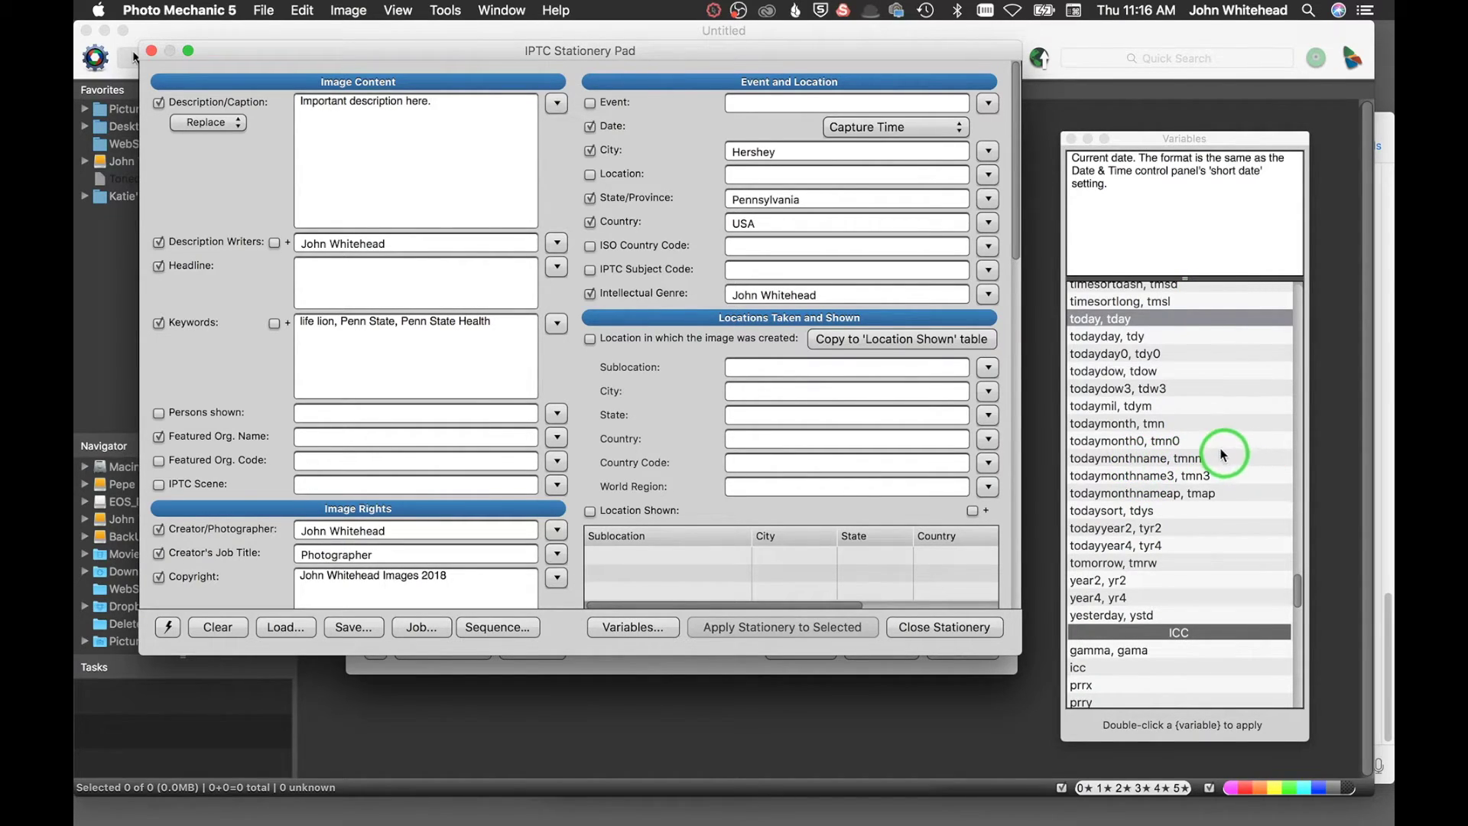
double_click(1111, 356)
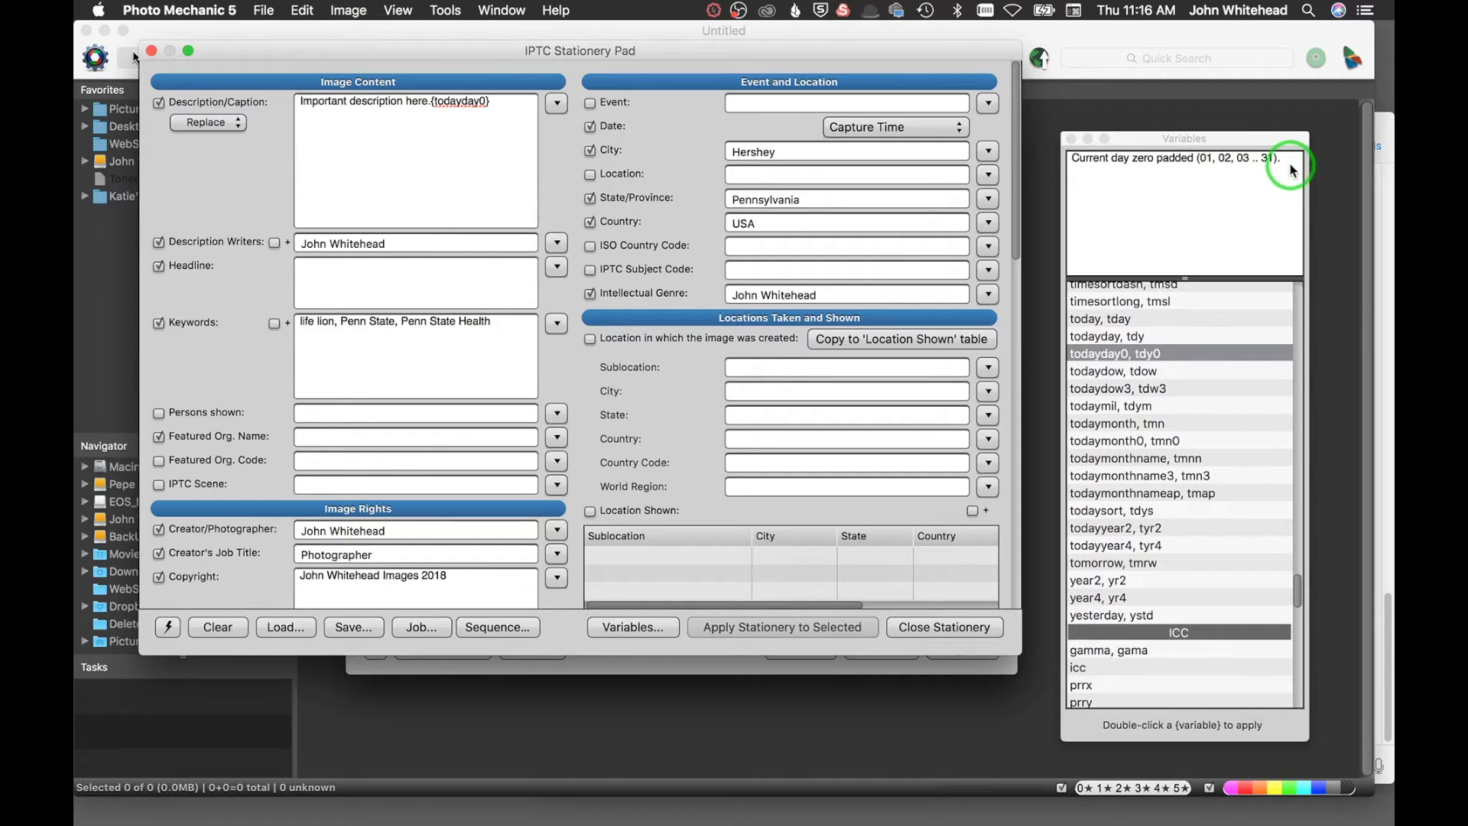
- Read the descriptions of the datemil and date variables in the Time group and append {date} to the Description/Caption
scroll(1145, 376, up, 5)
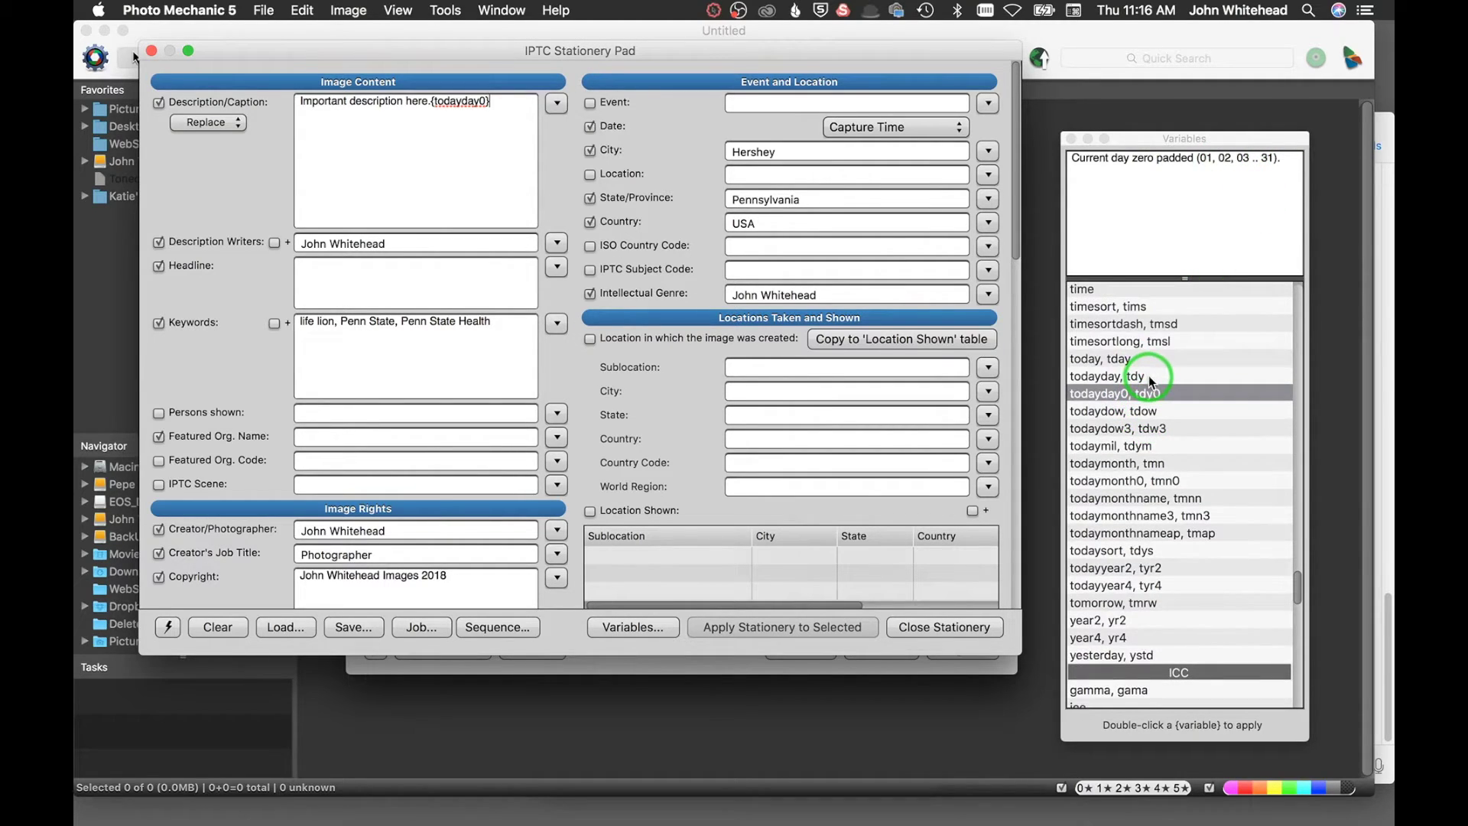
scroll(1153, 378, up, 8)
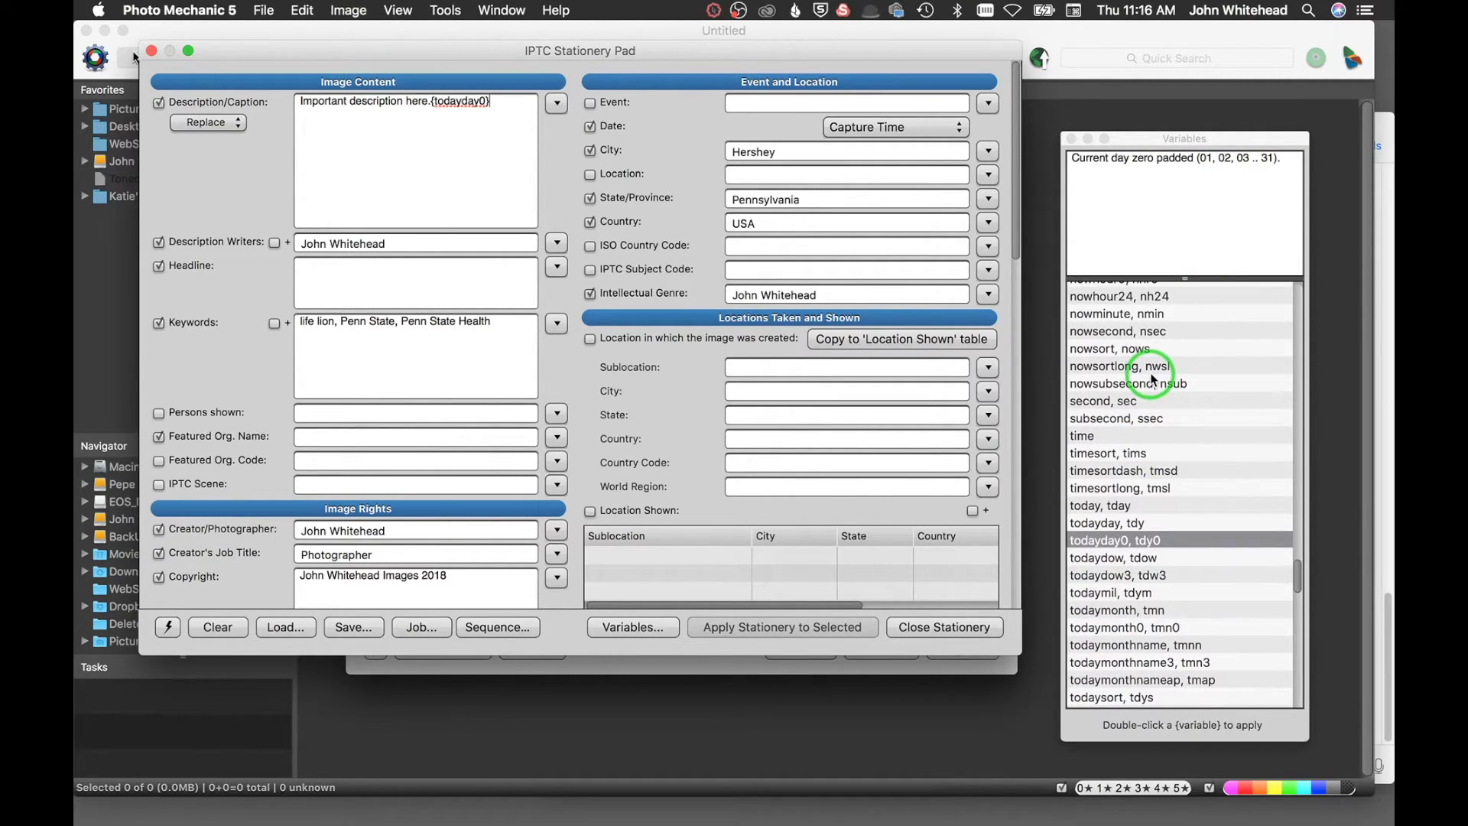
scroll(1155, 377, up, 10)
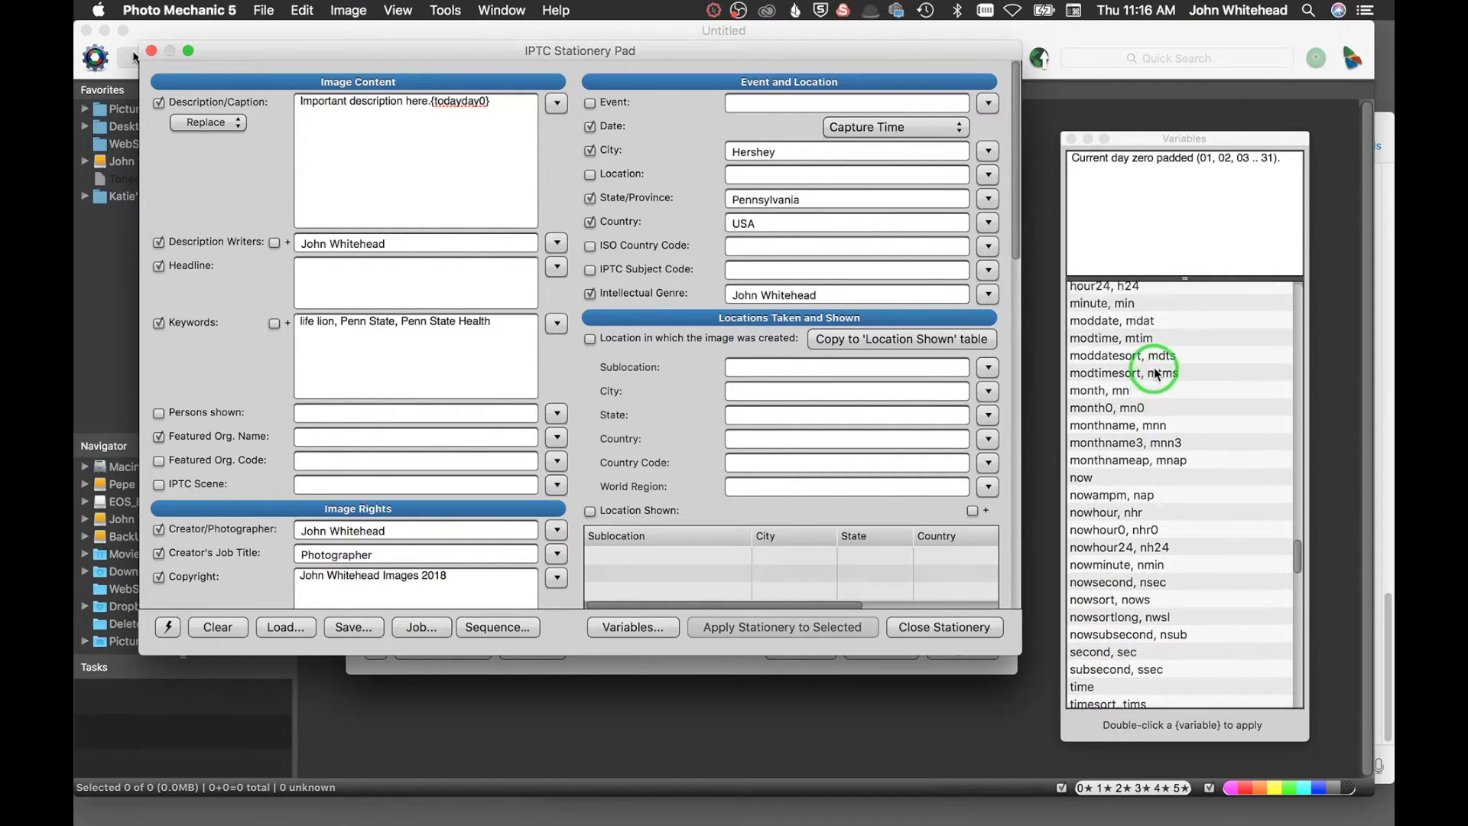
scroll(1157, 374, up, 7)
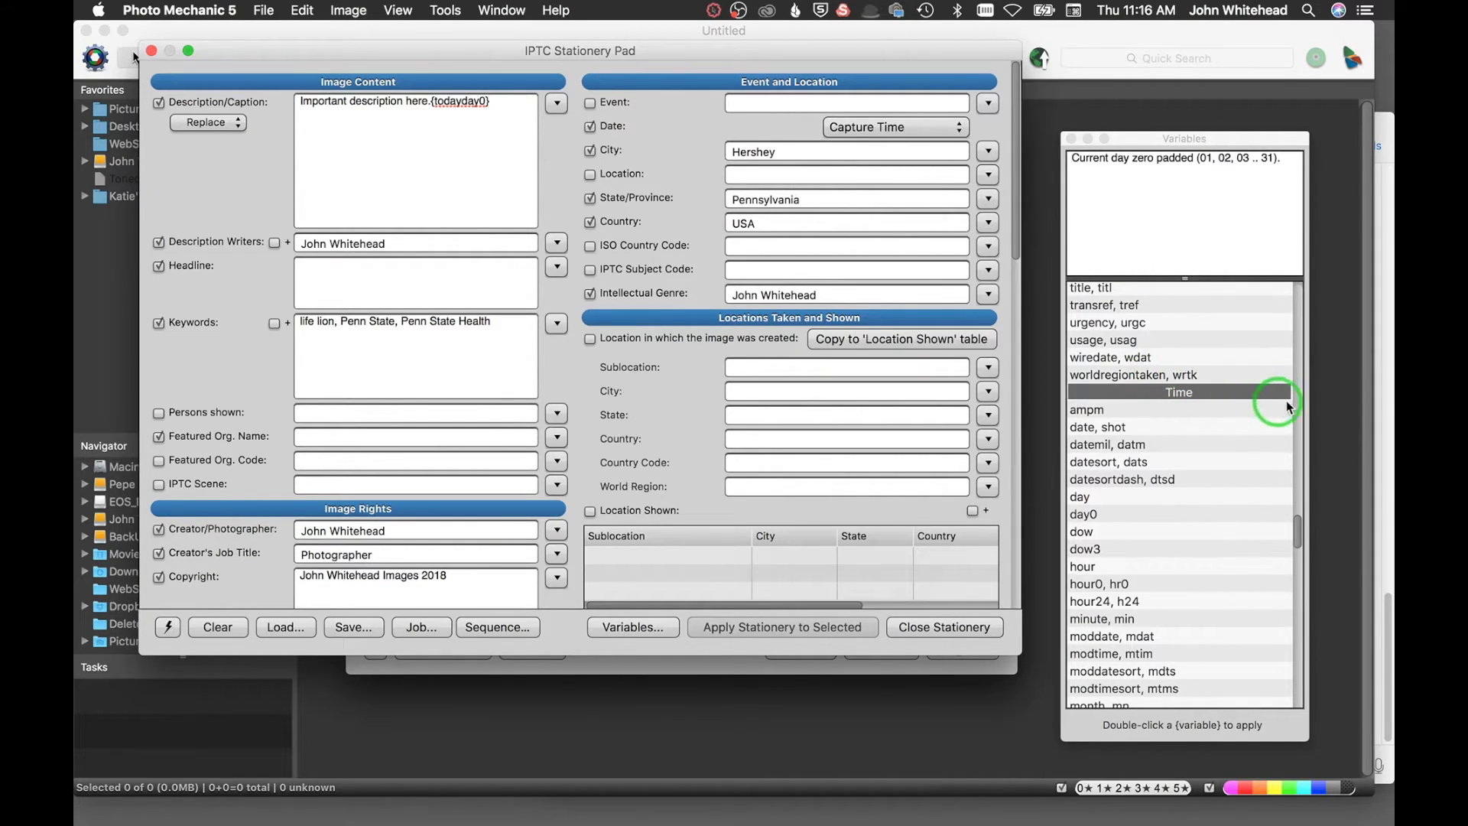
click(1160, 453)
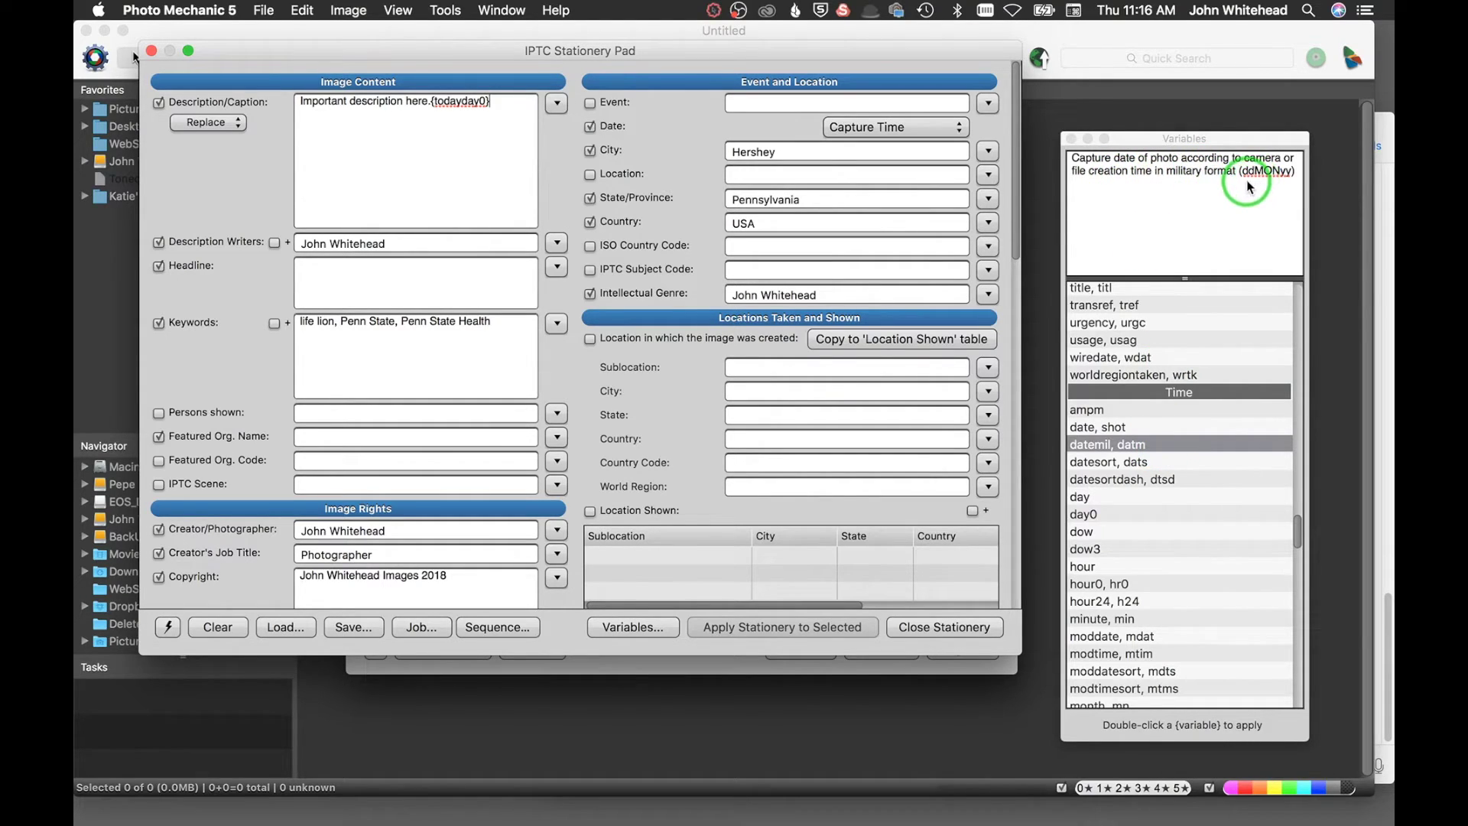
click(1148, 425)
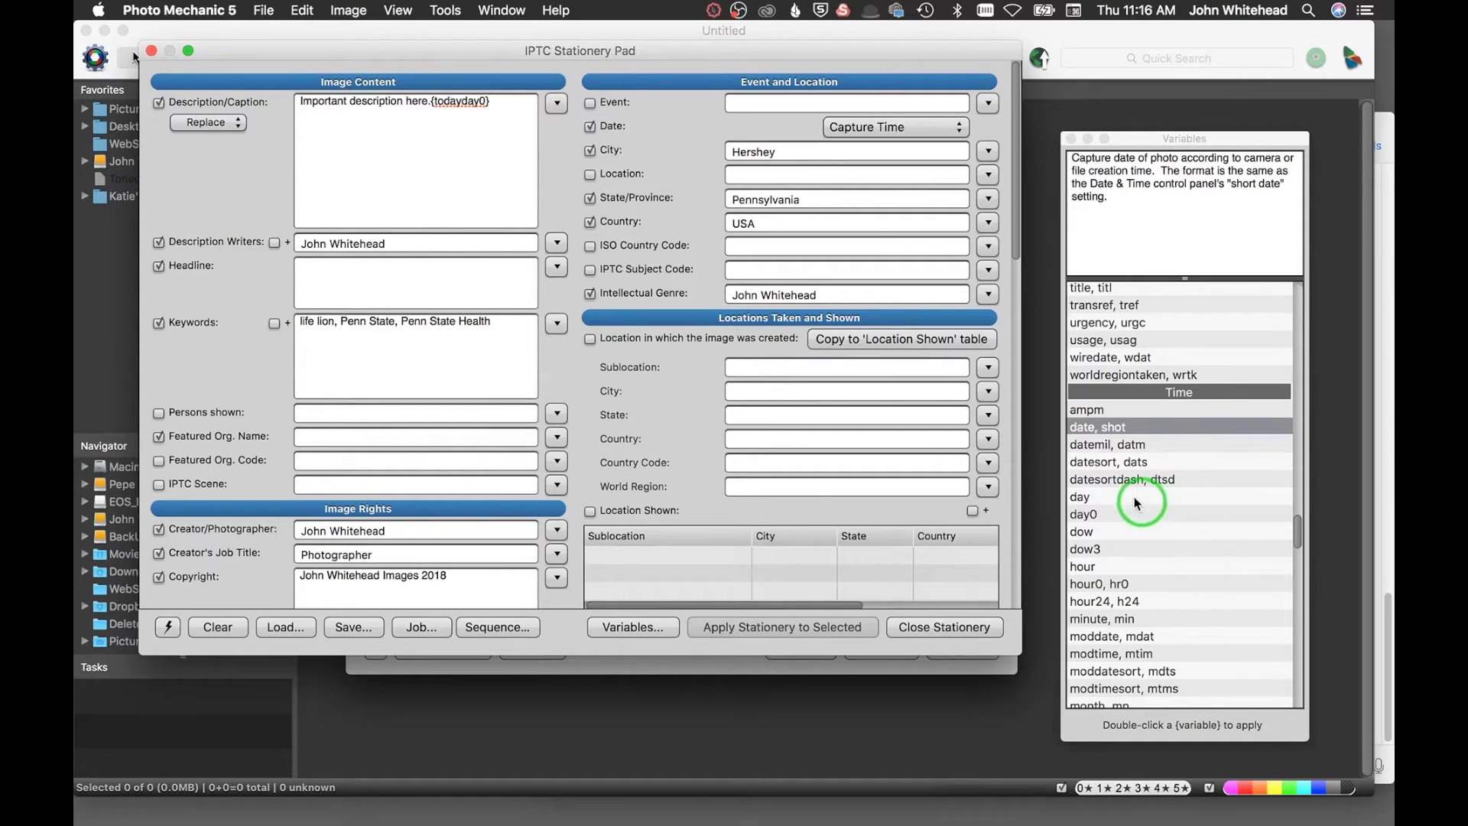
scroll(1152, 483, down, 3)
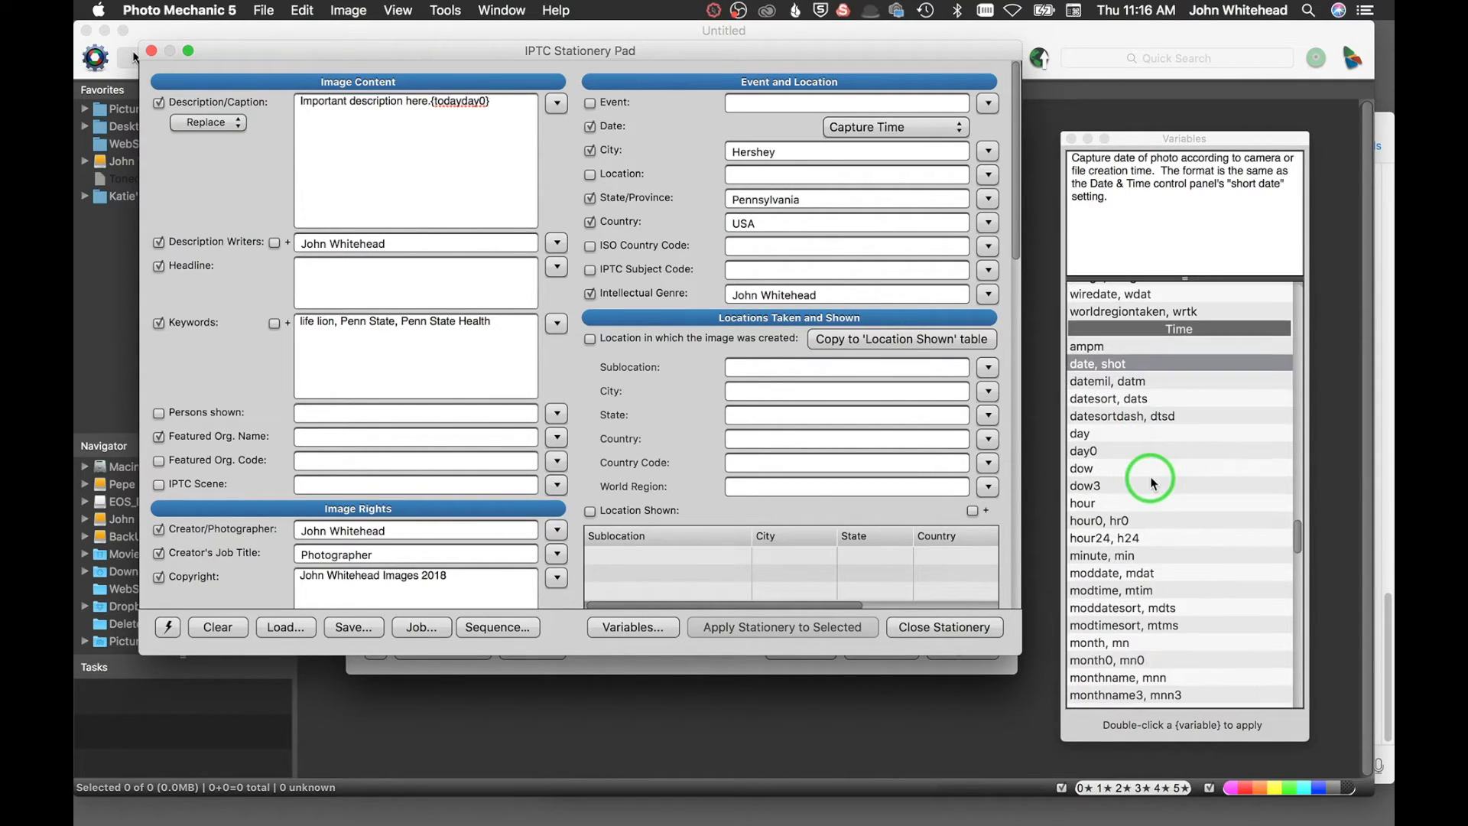
scroll(1154, 485, up, 1)
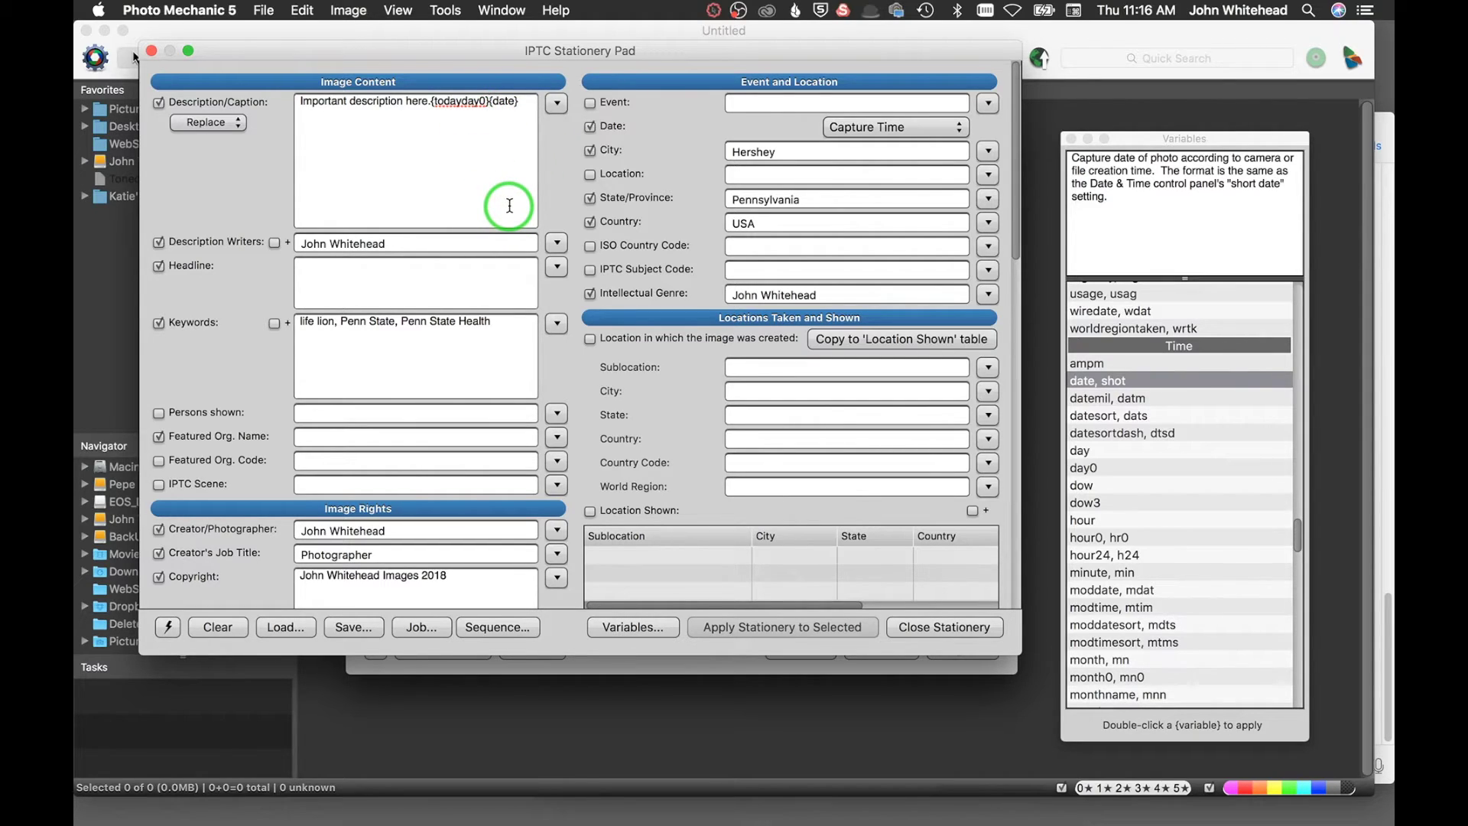
click(433, 283)
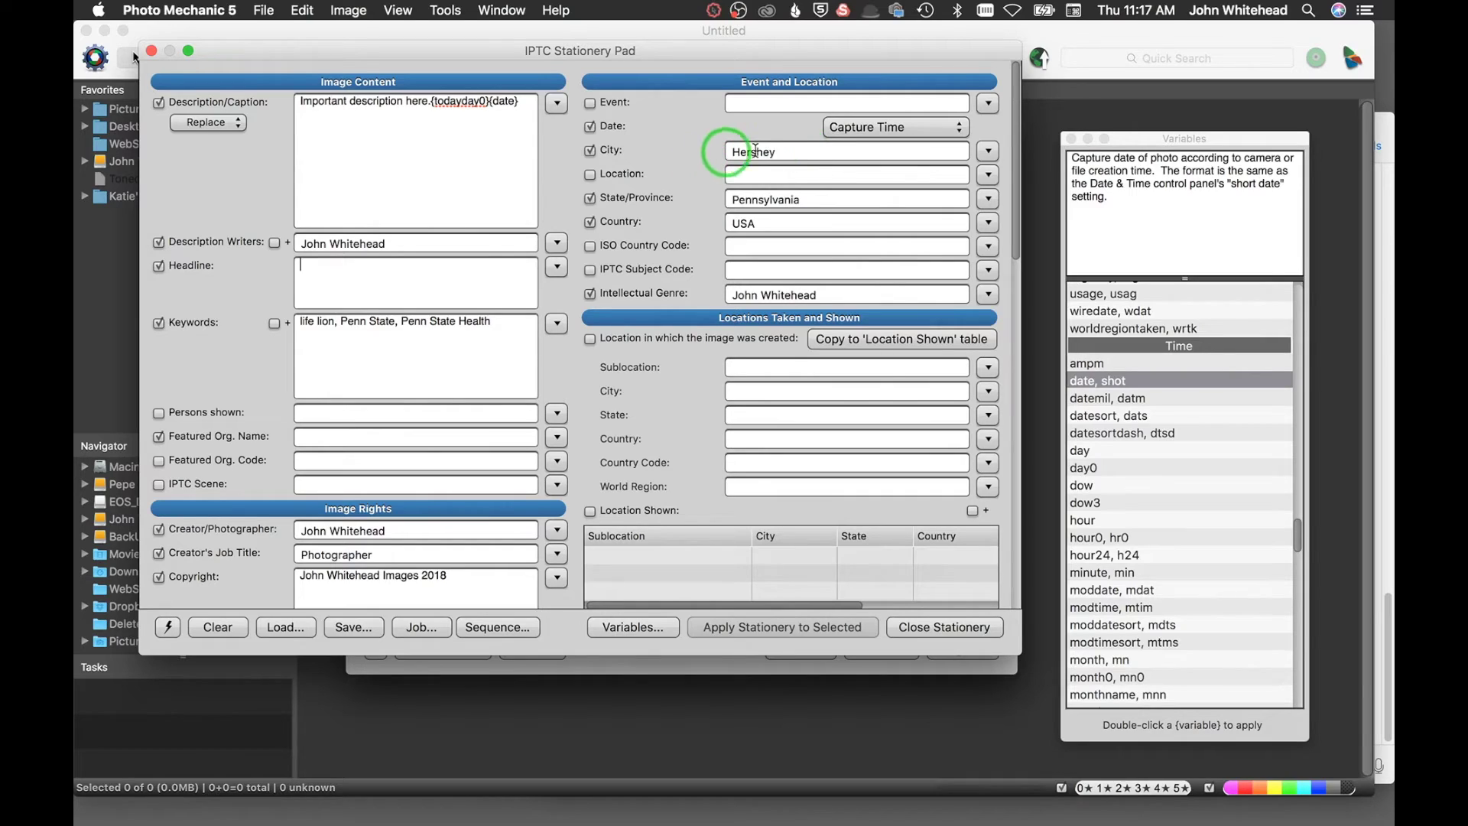
- Try Camp Hill as the stationery's City under Event and Location, and set it to Harrisburg from the saved cities
click(989, 152)
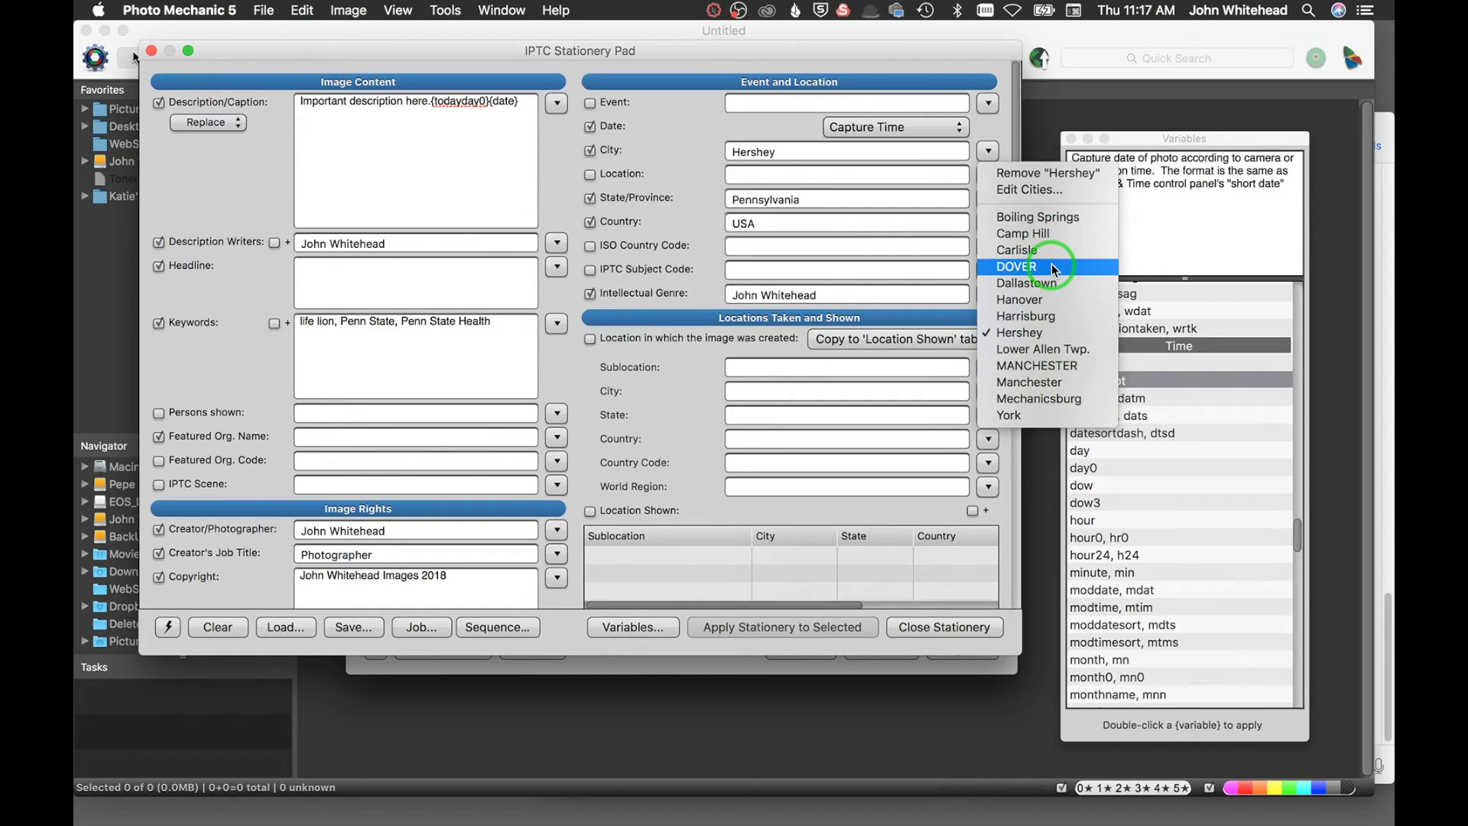
click(1044, 237)
click(991, 152)
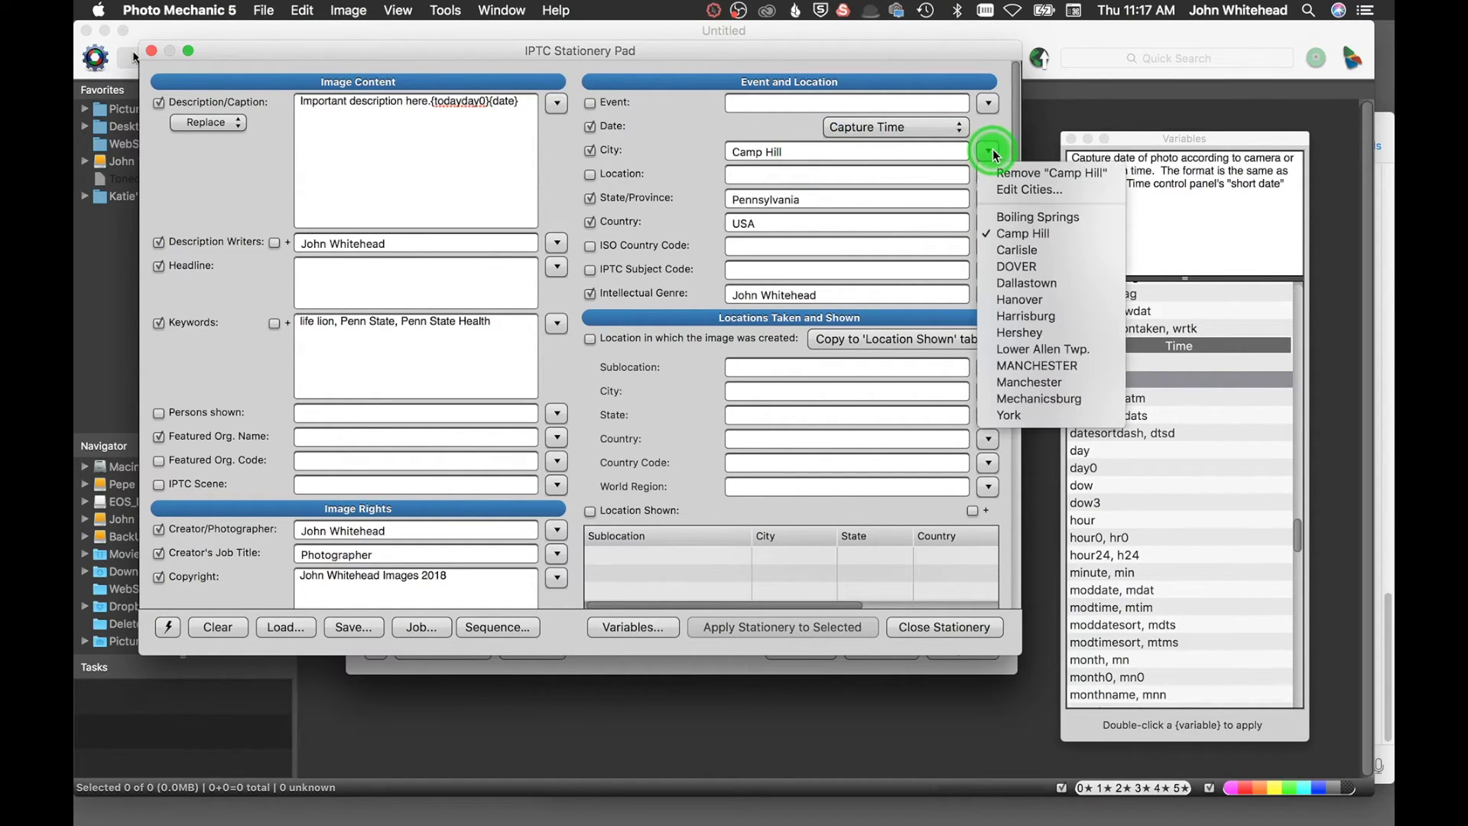
click(1030, 315)
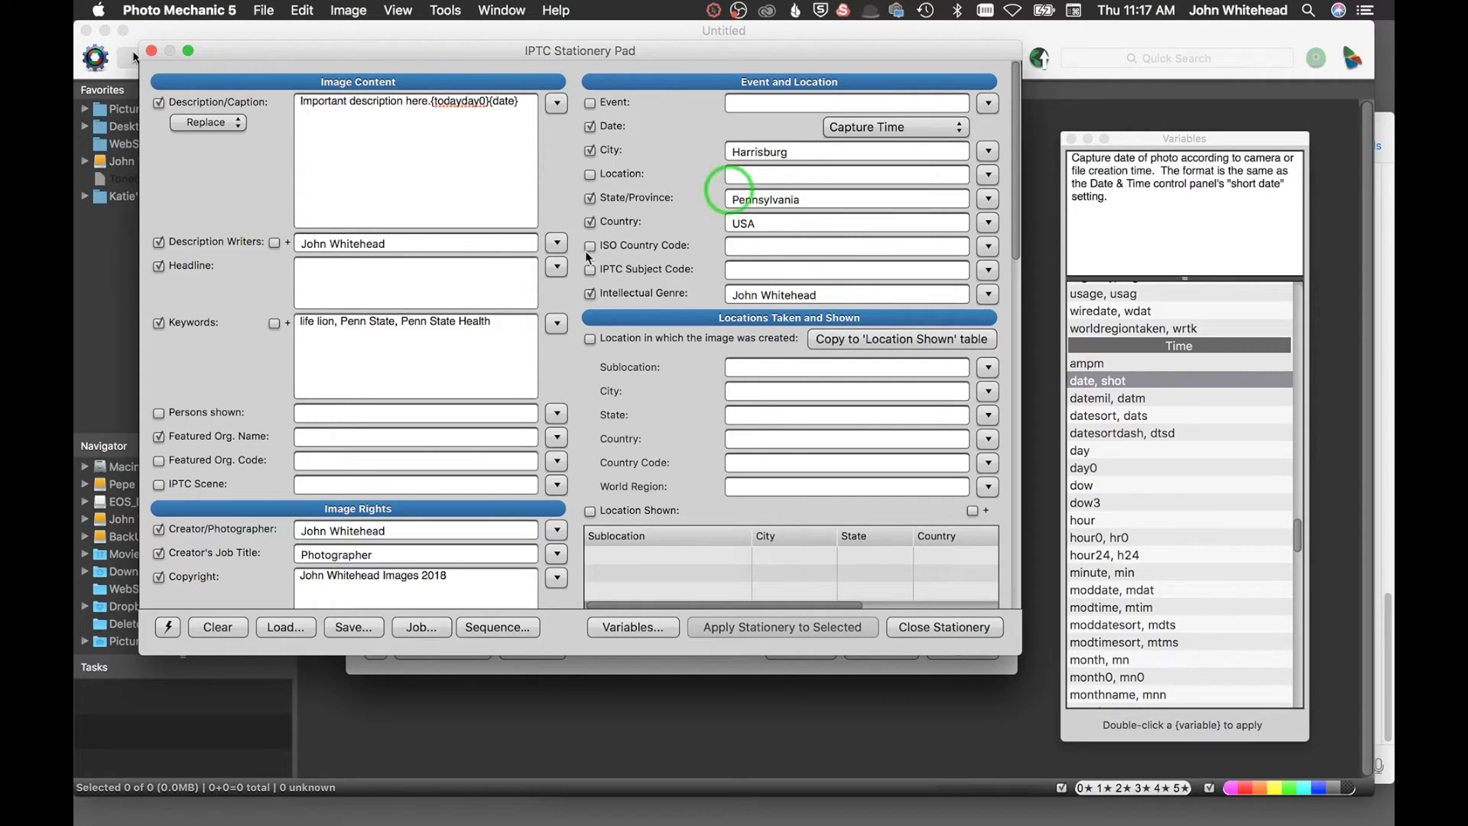
- Open the job's client details from the stationery pad and compare them with the client entries in the variables list
click(417, 629)
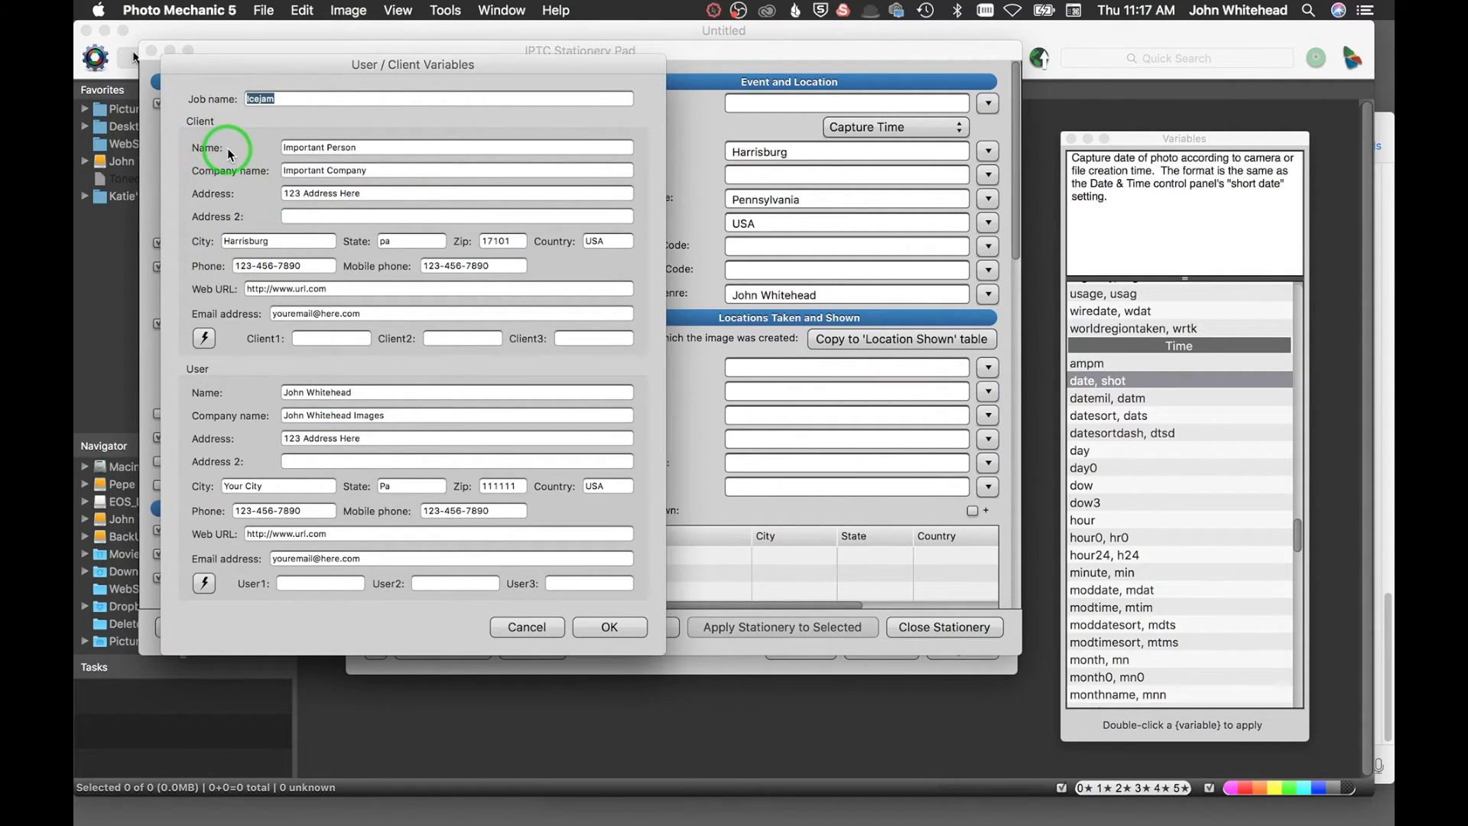
scroll(1156, 528, down, 15)
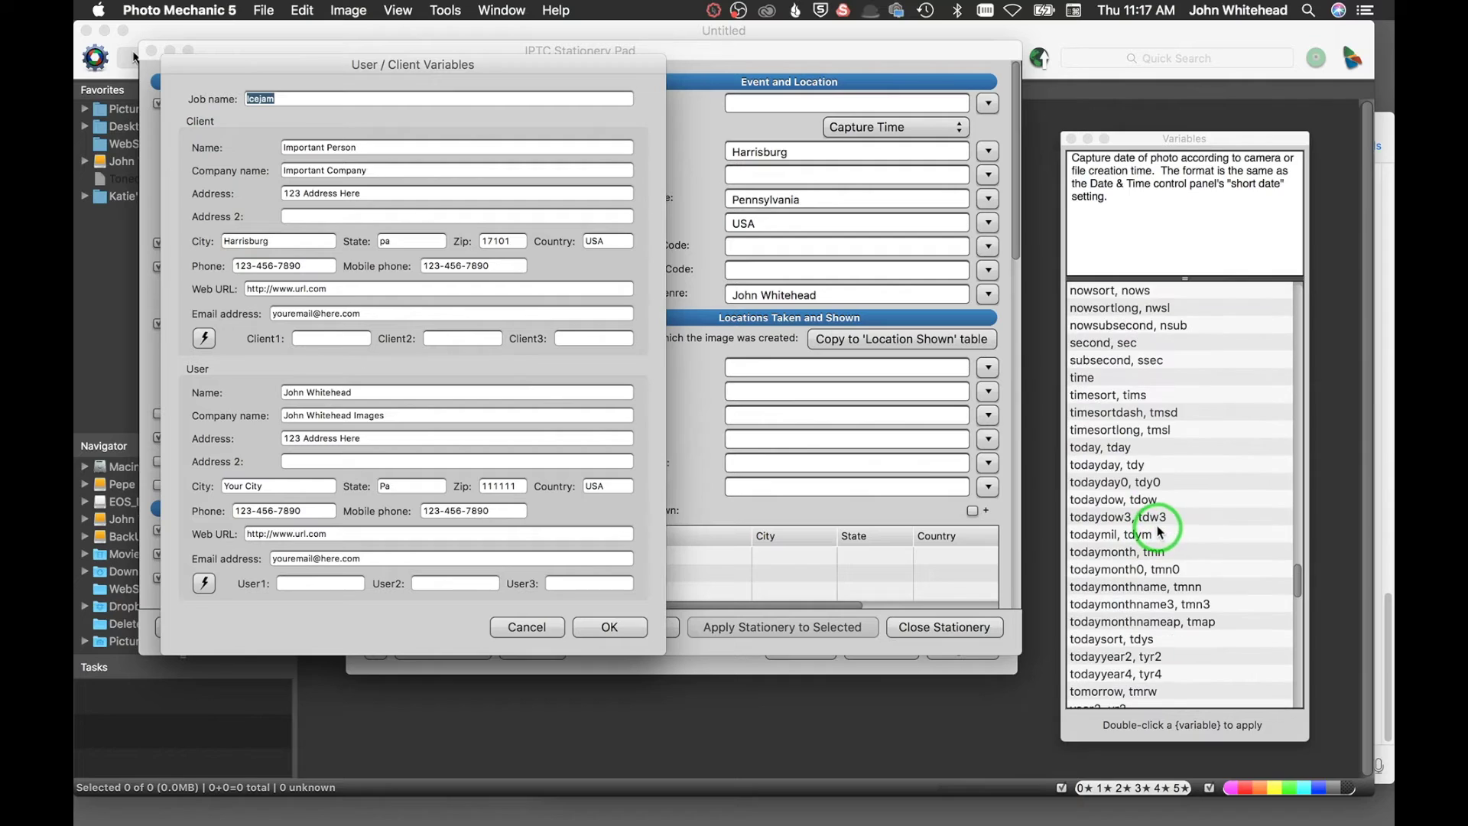
scroll(1156, 528, down, 10)
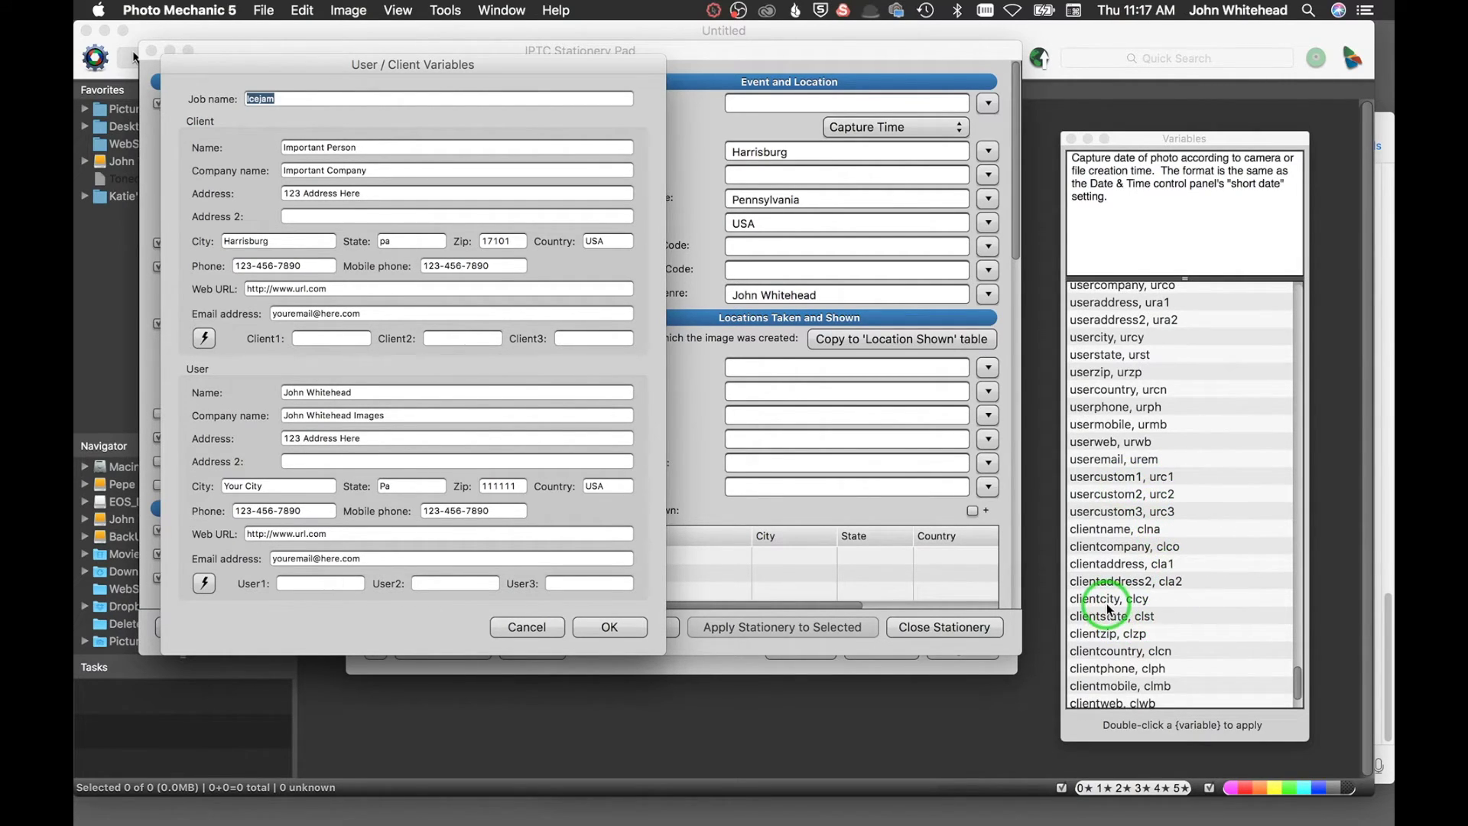
click(609, 628)
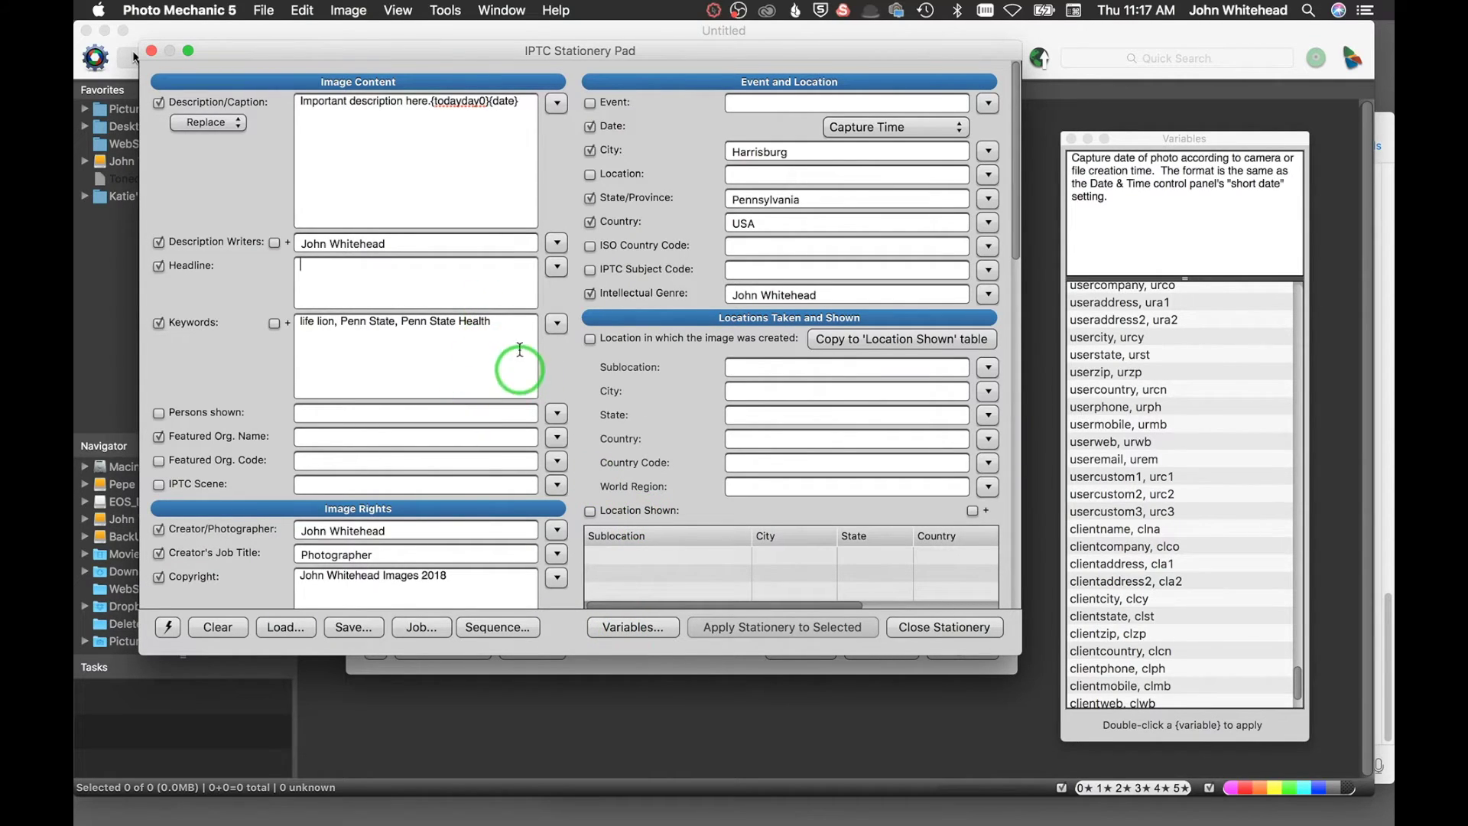
- Examine the user variables in the stationery's Contact Info section and compare them with the saved User details
drag(1021, 203, 1034, 508)
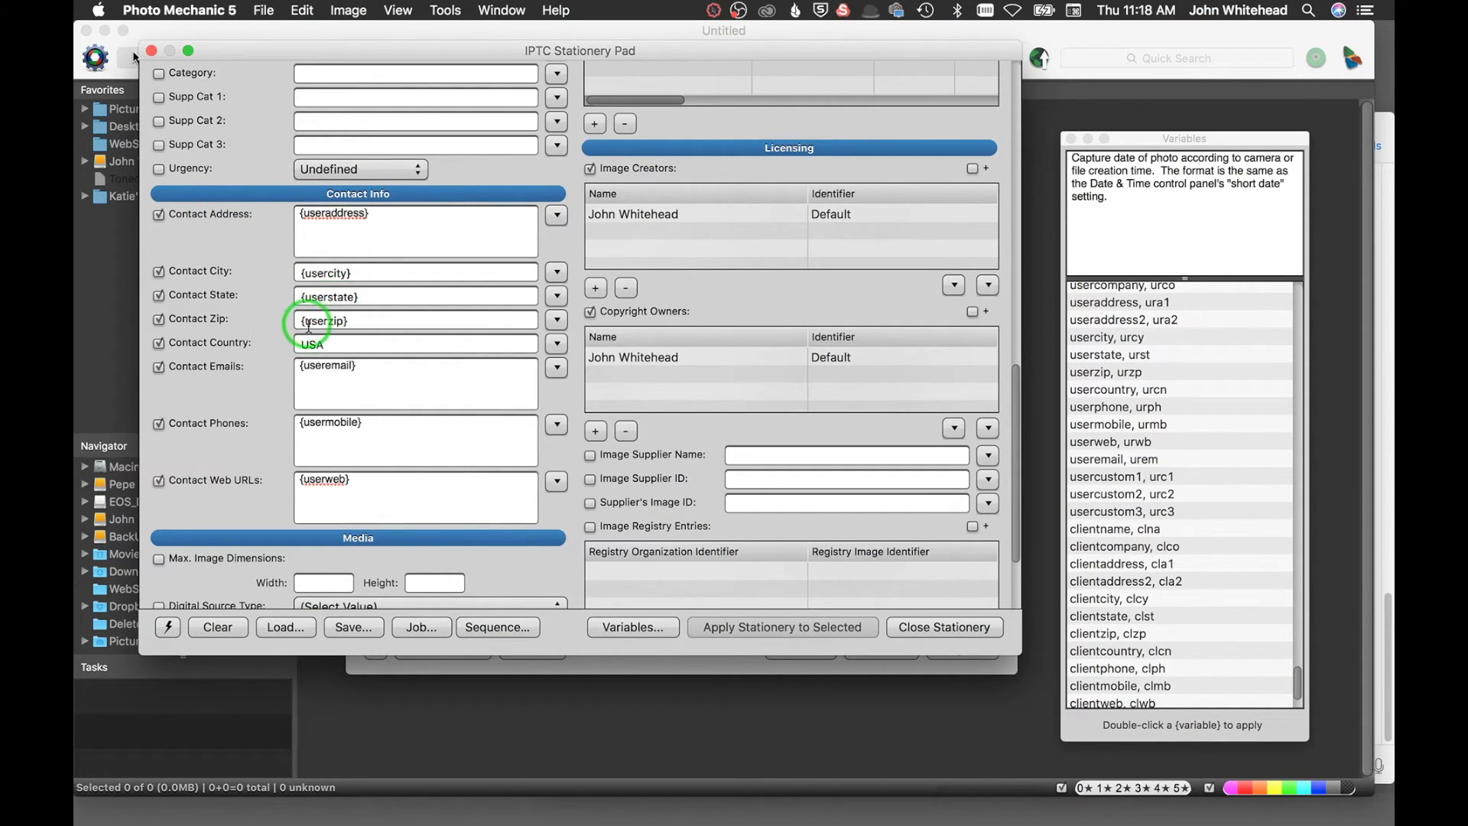
click(421, 627)
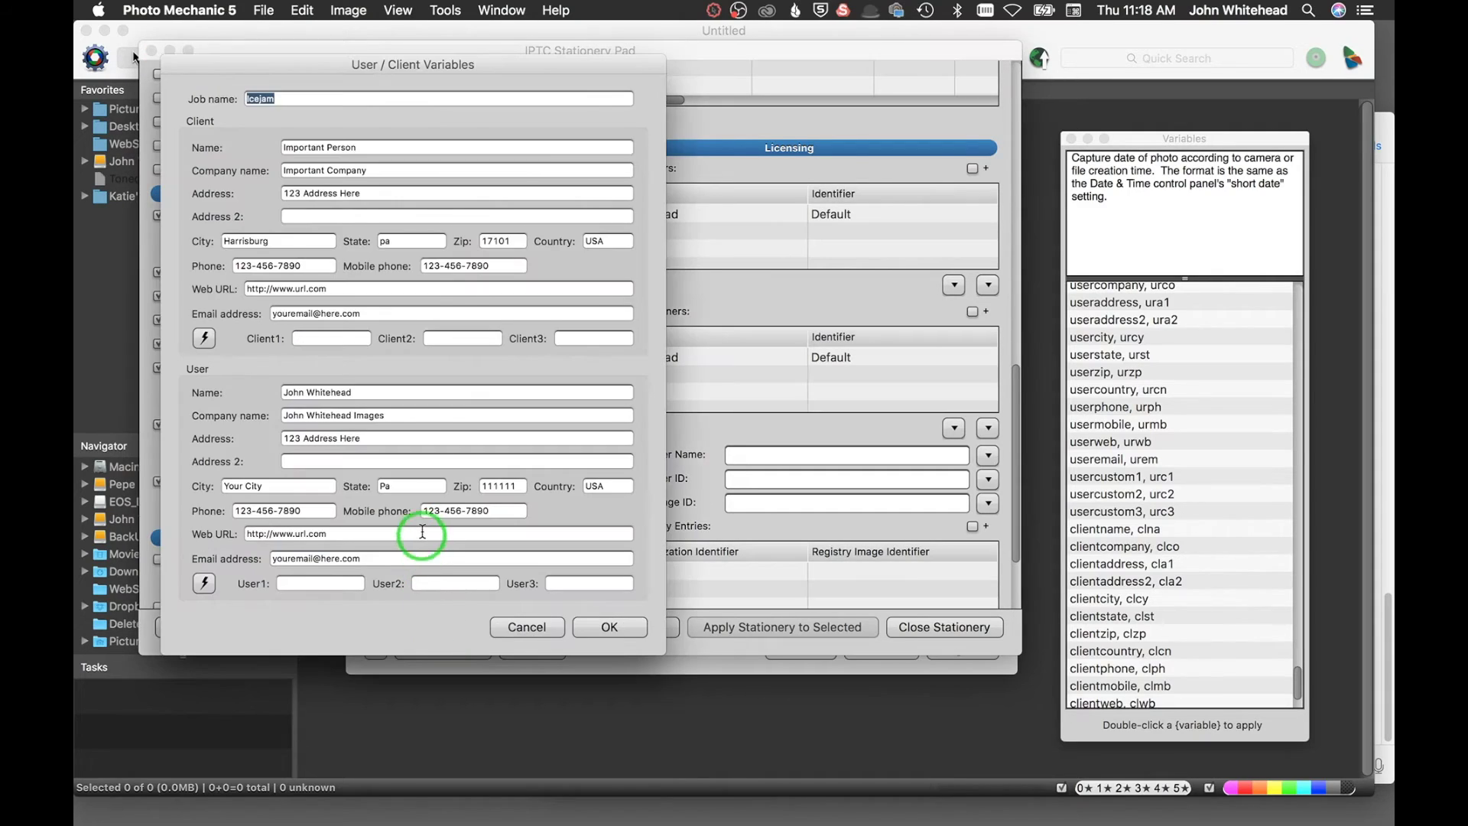
click(612, 627)
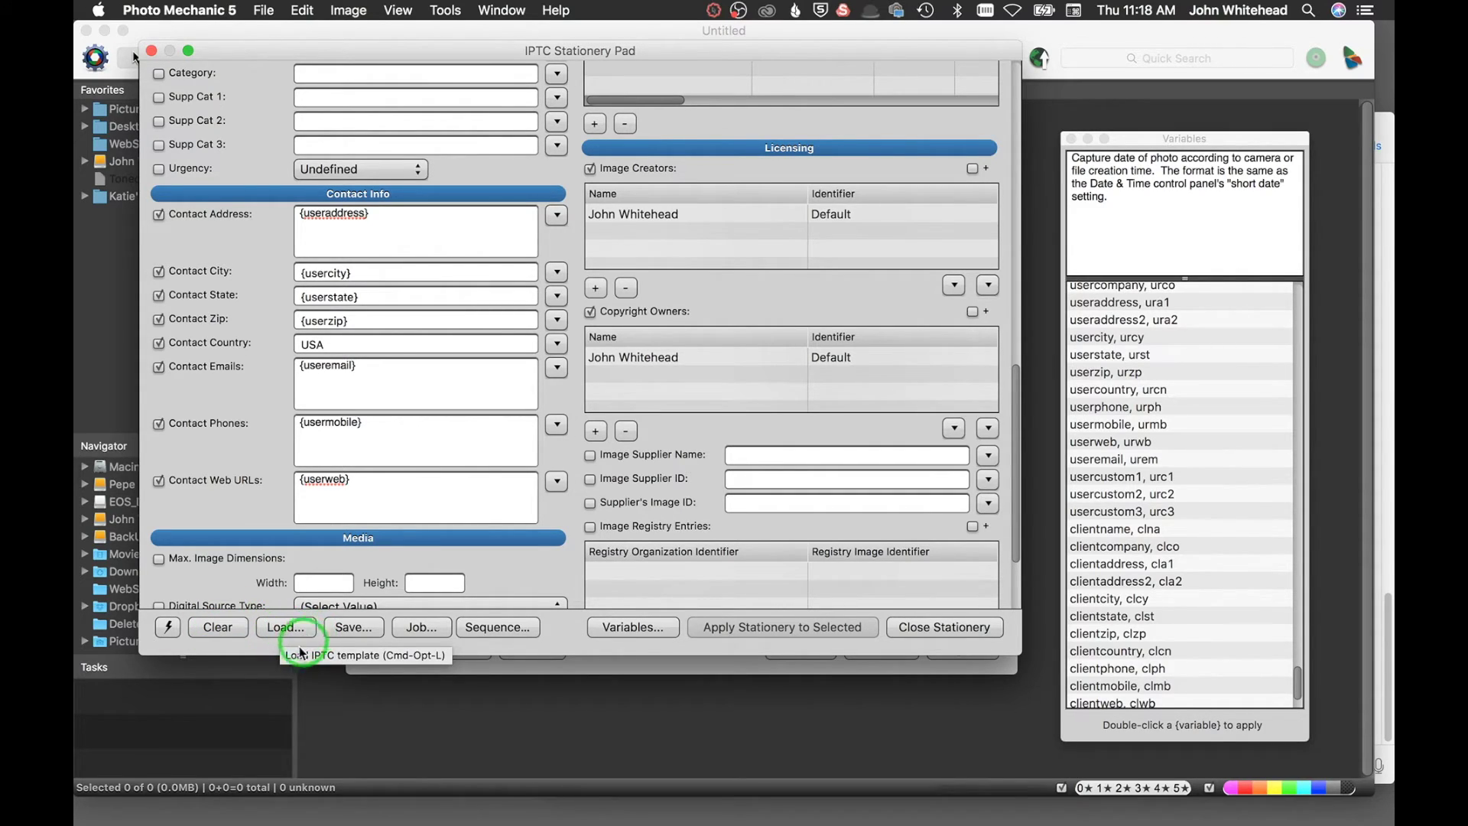
- Close the IPTC Stationery Pad and start the ingest of the EOS_DIGITAL card
click(915, 628)
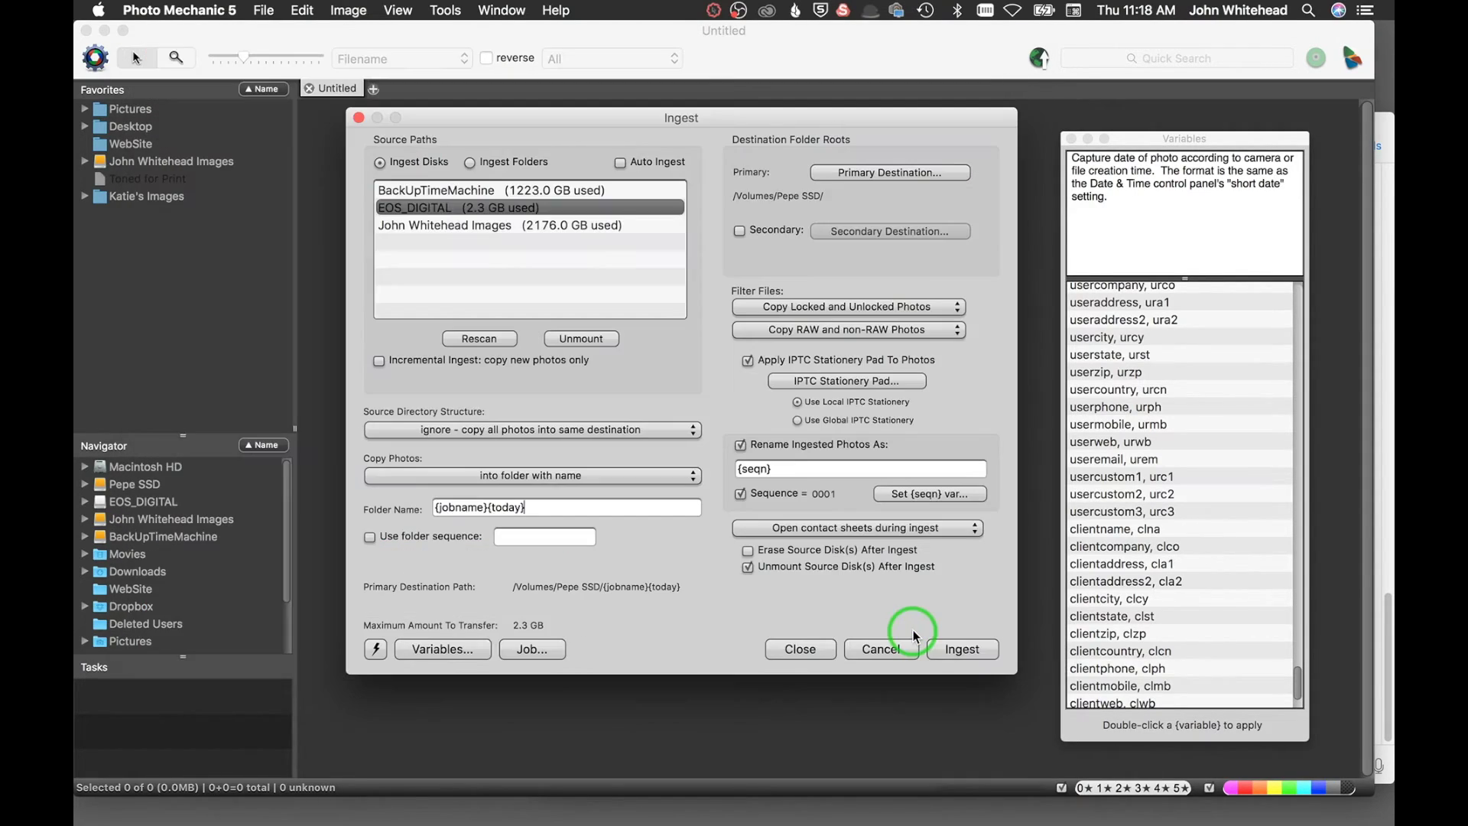
click(966, 652)
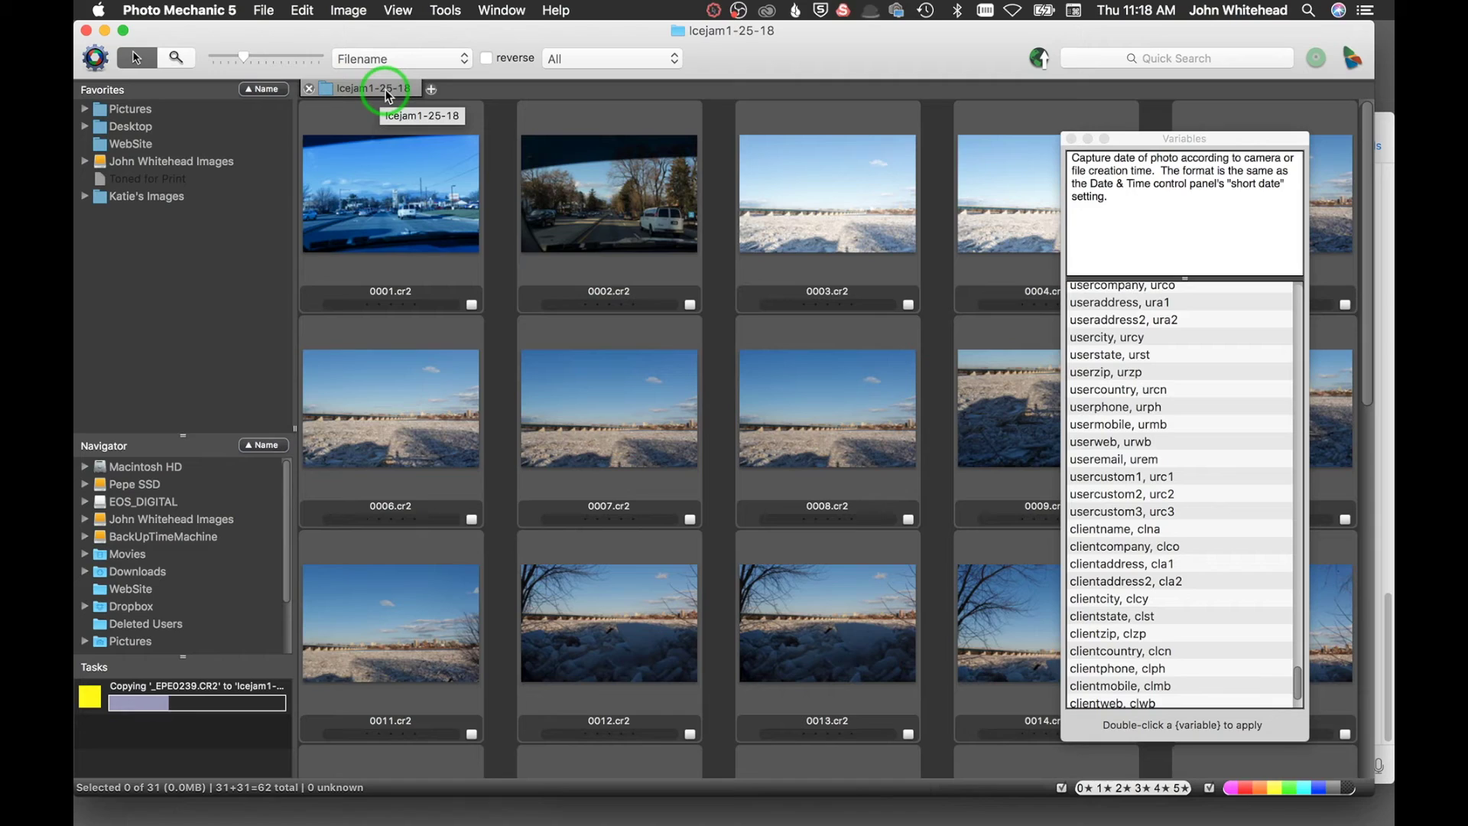
mouse_move(573, 310)
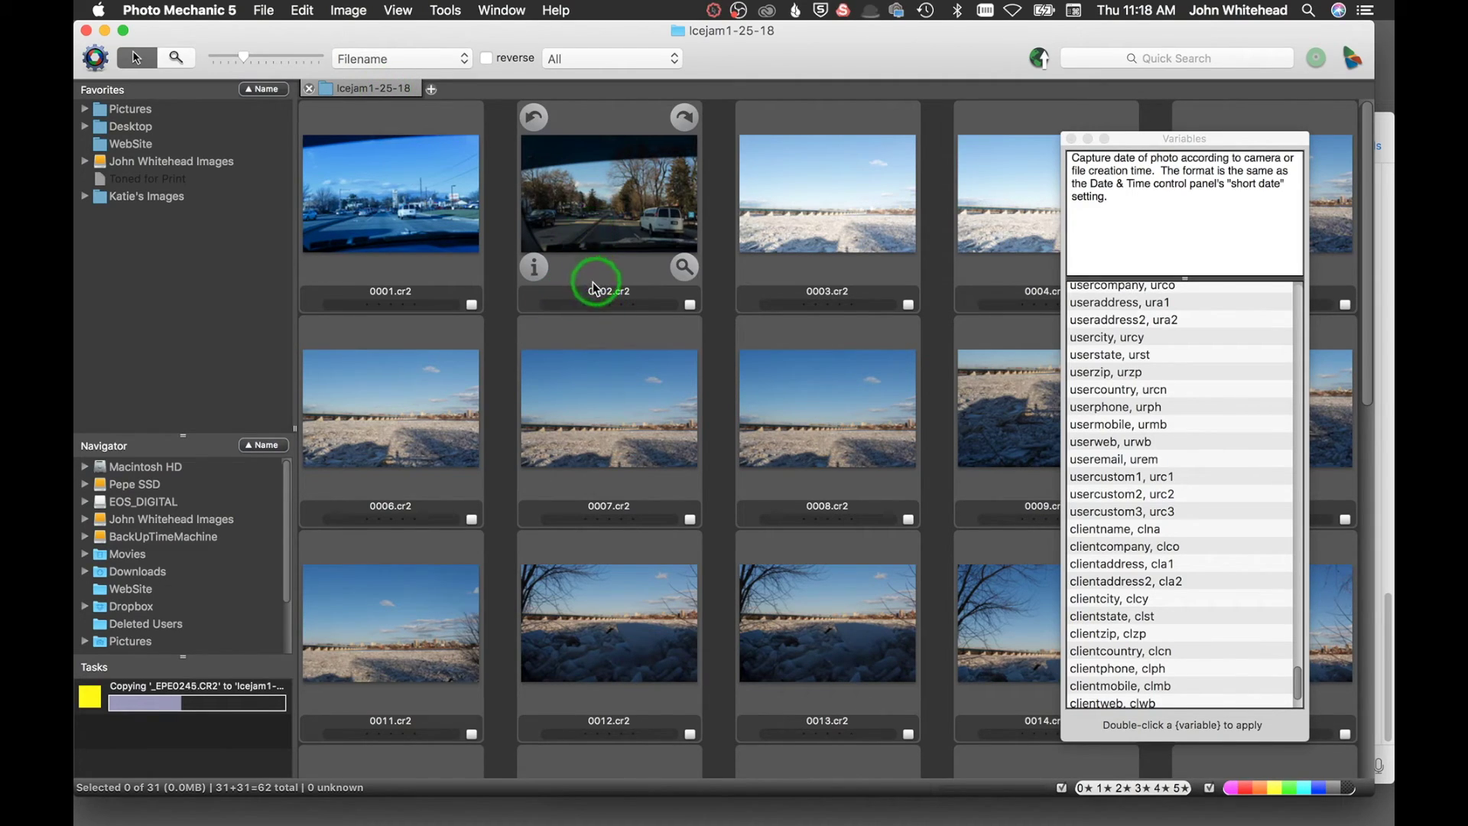
mouse_move(919, 243)
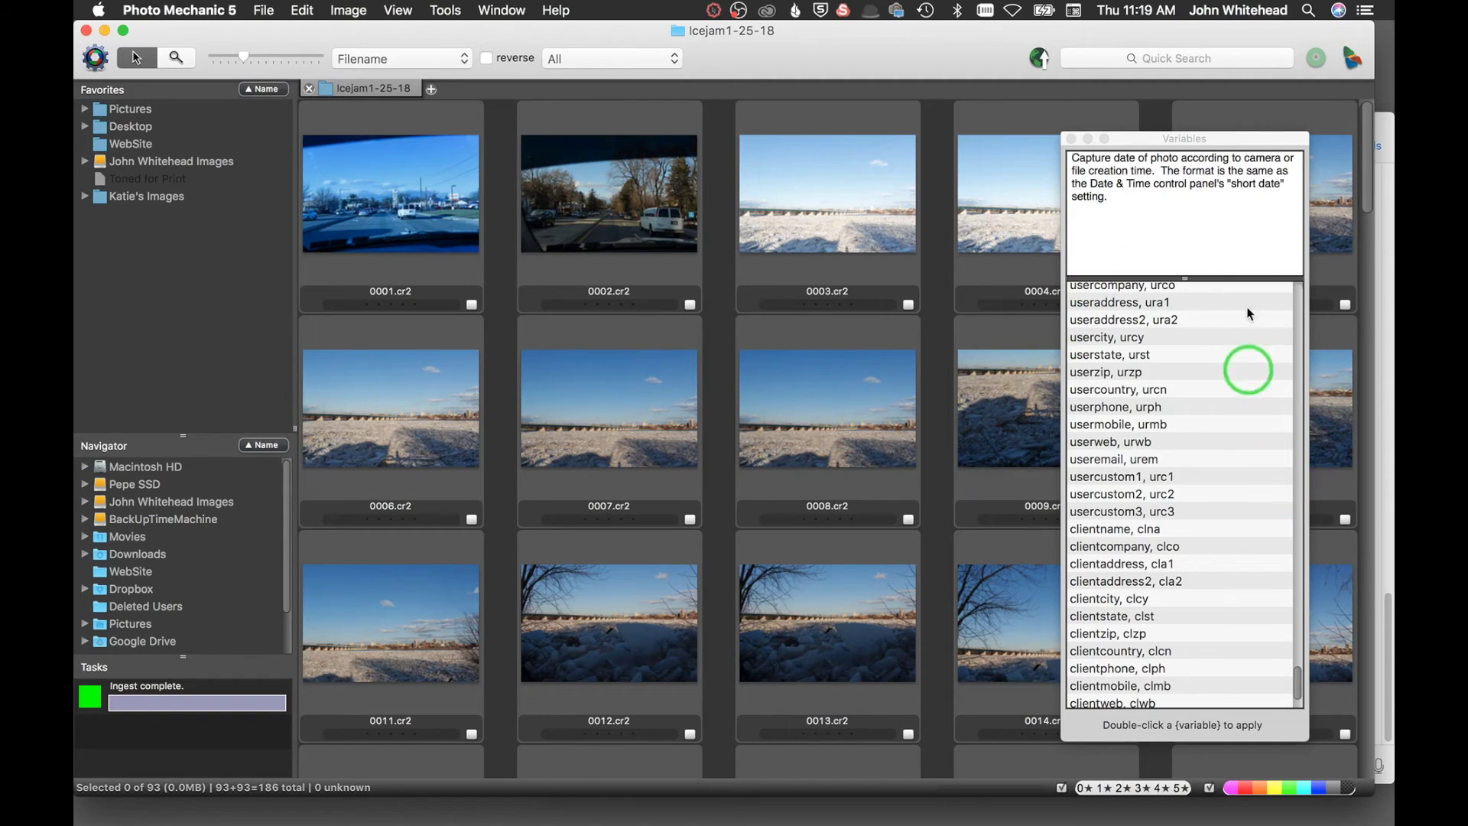
- Close the Variables list and open the IPTC information of the ingested photo 0082.cr2 to check its metadata
click(1074, 139)
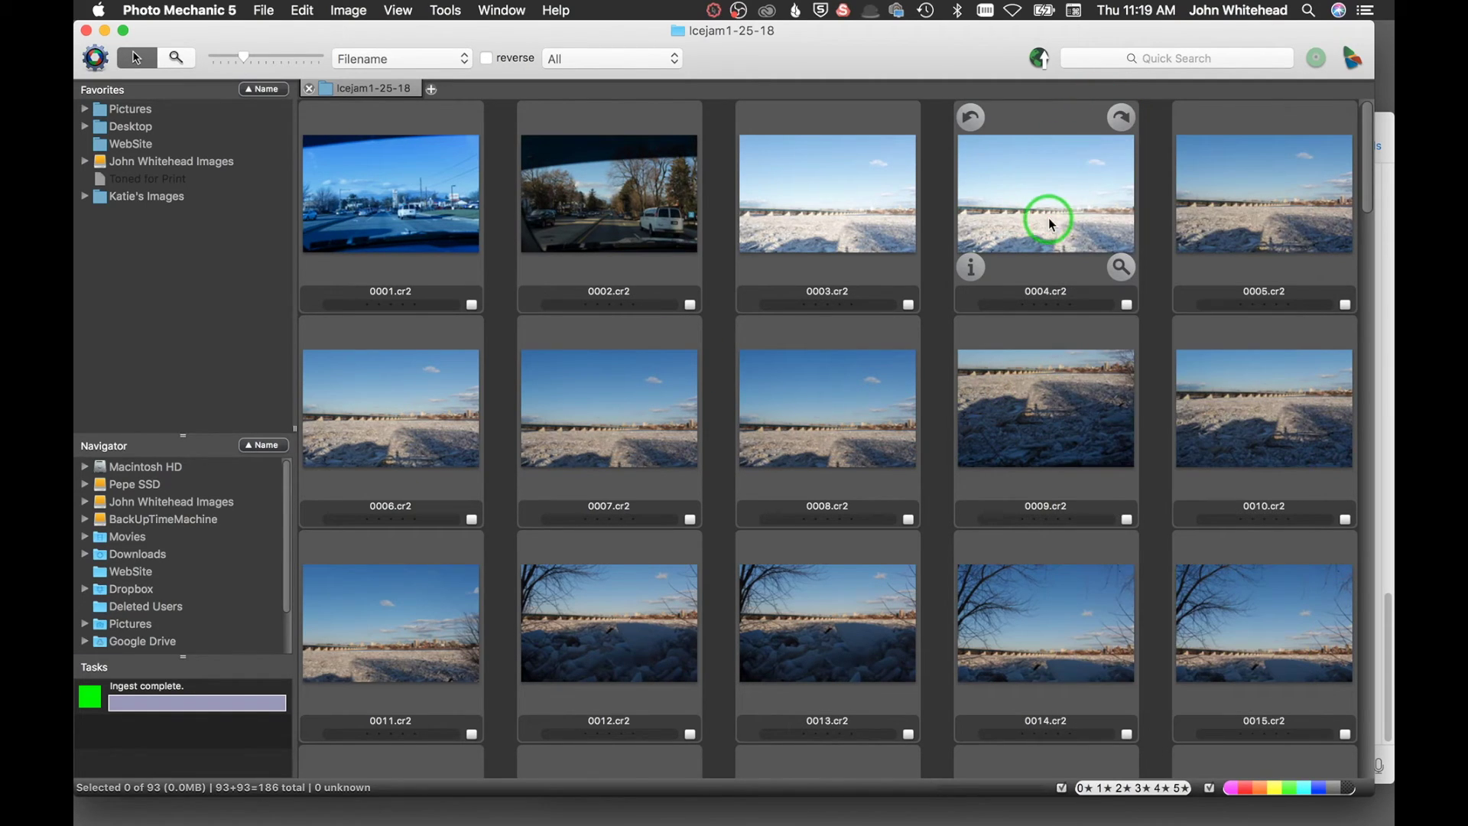
scroll(654, 346, down, 15)
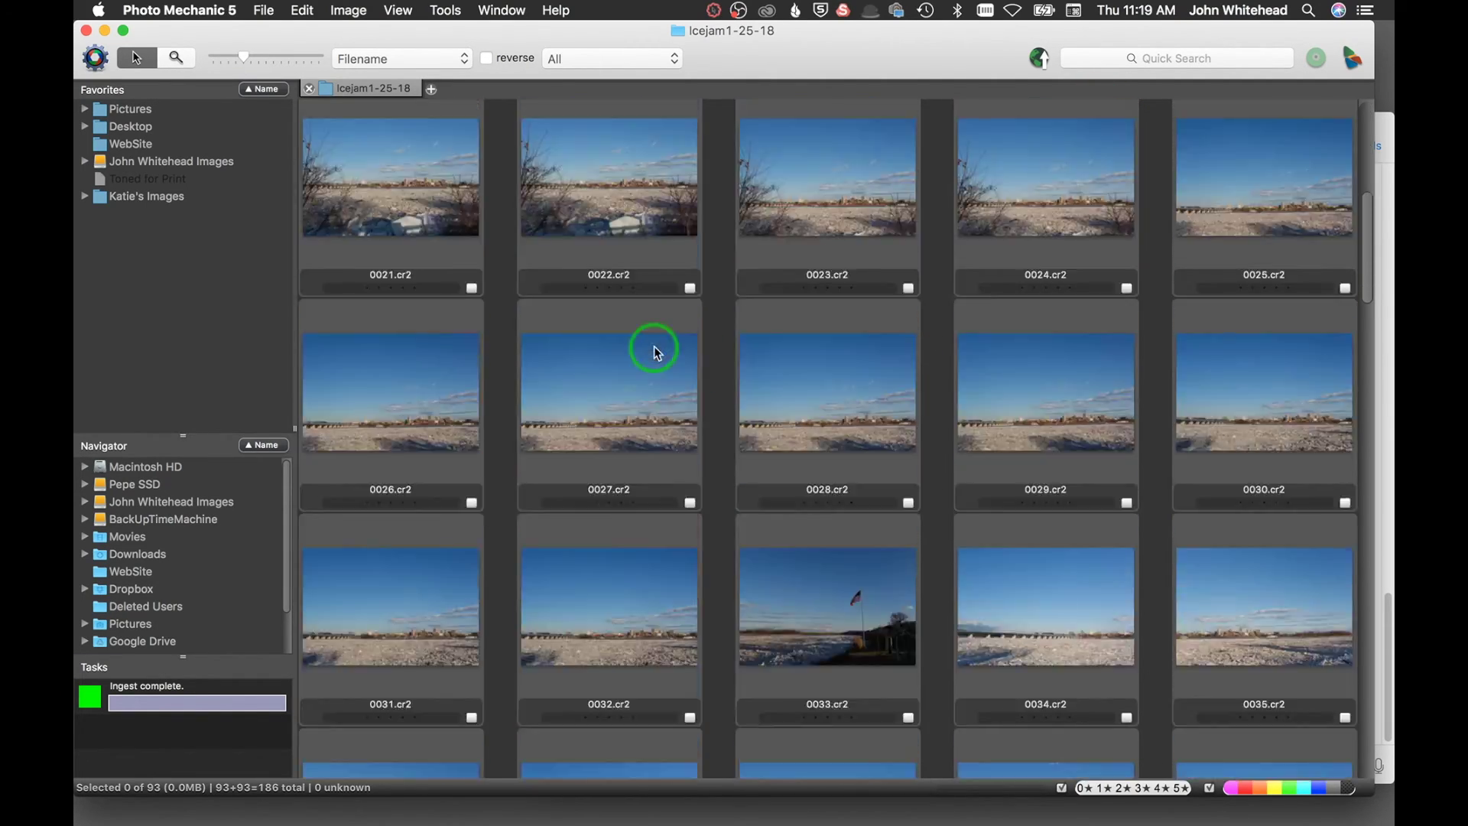
scroll(656, 350, down, 8)
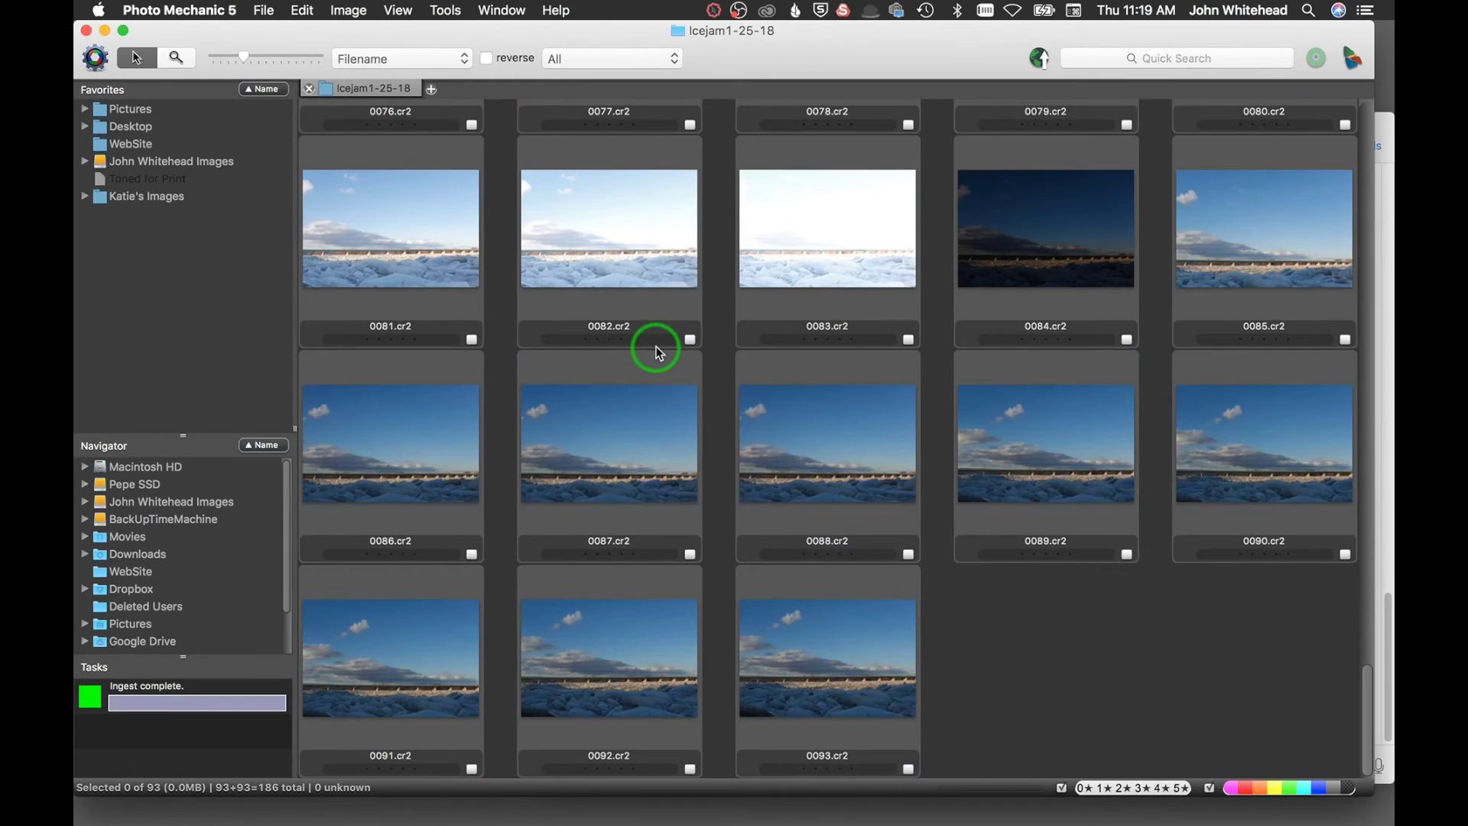
mouse_move(654, 346)
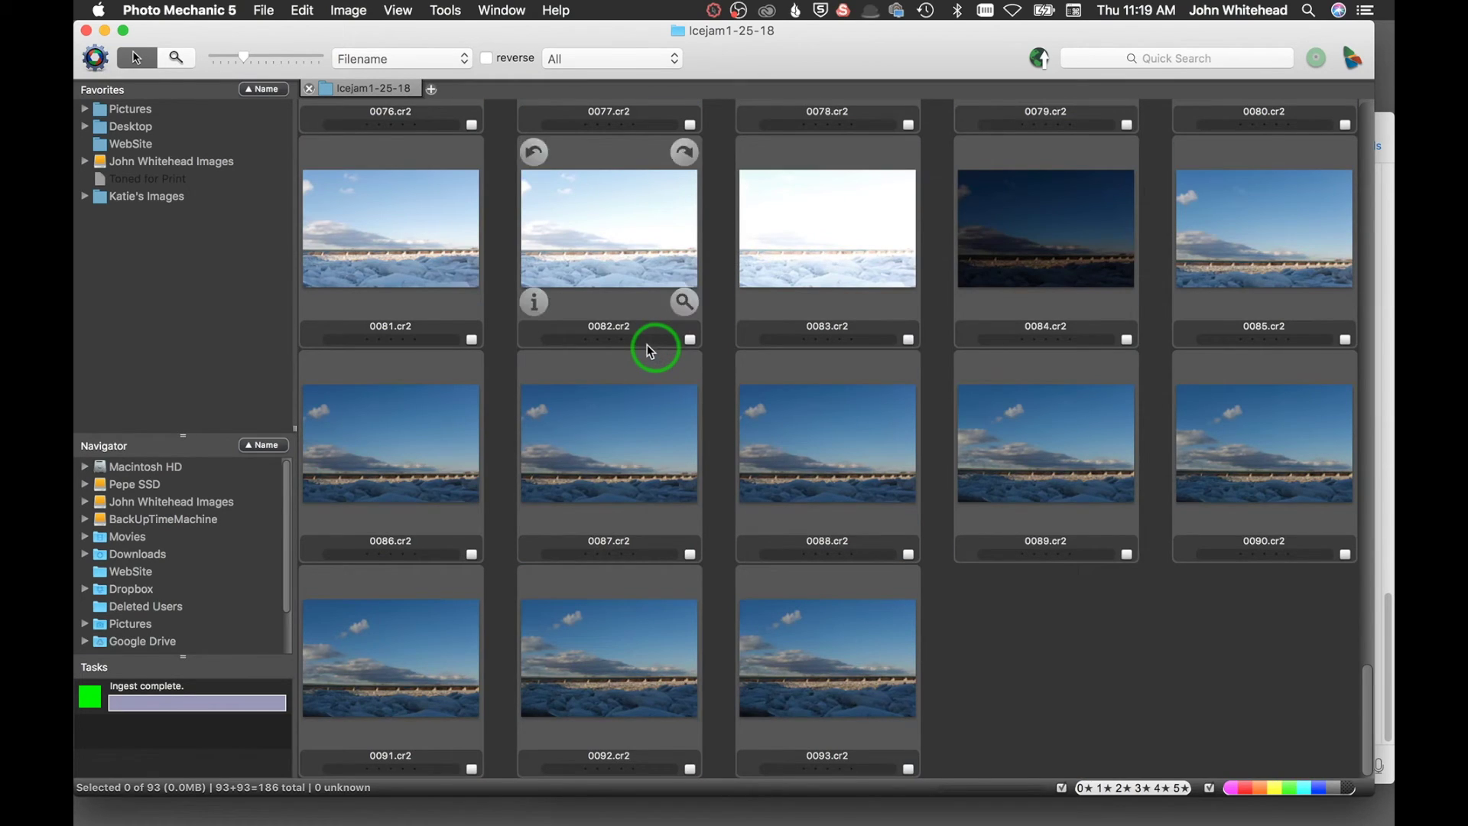
click(539, 301)
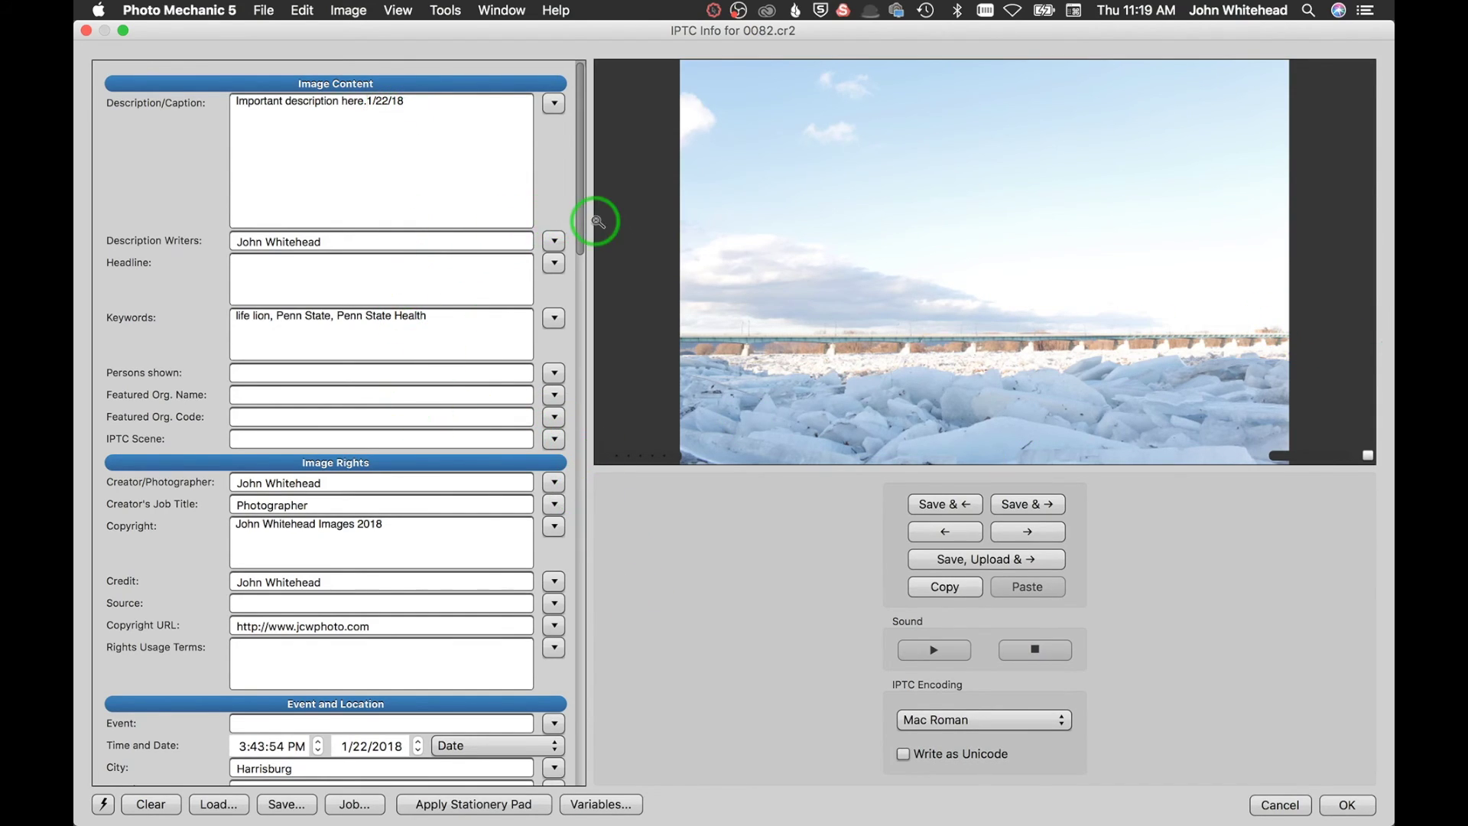
- Review photo 0082.cr2's IPTC metadata from Image Content down to Contact Info, then close its IPTC information
drag(579, 221, 572, 605)
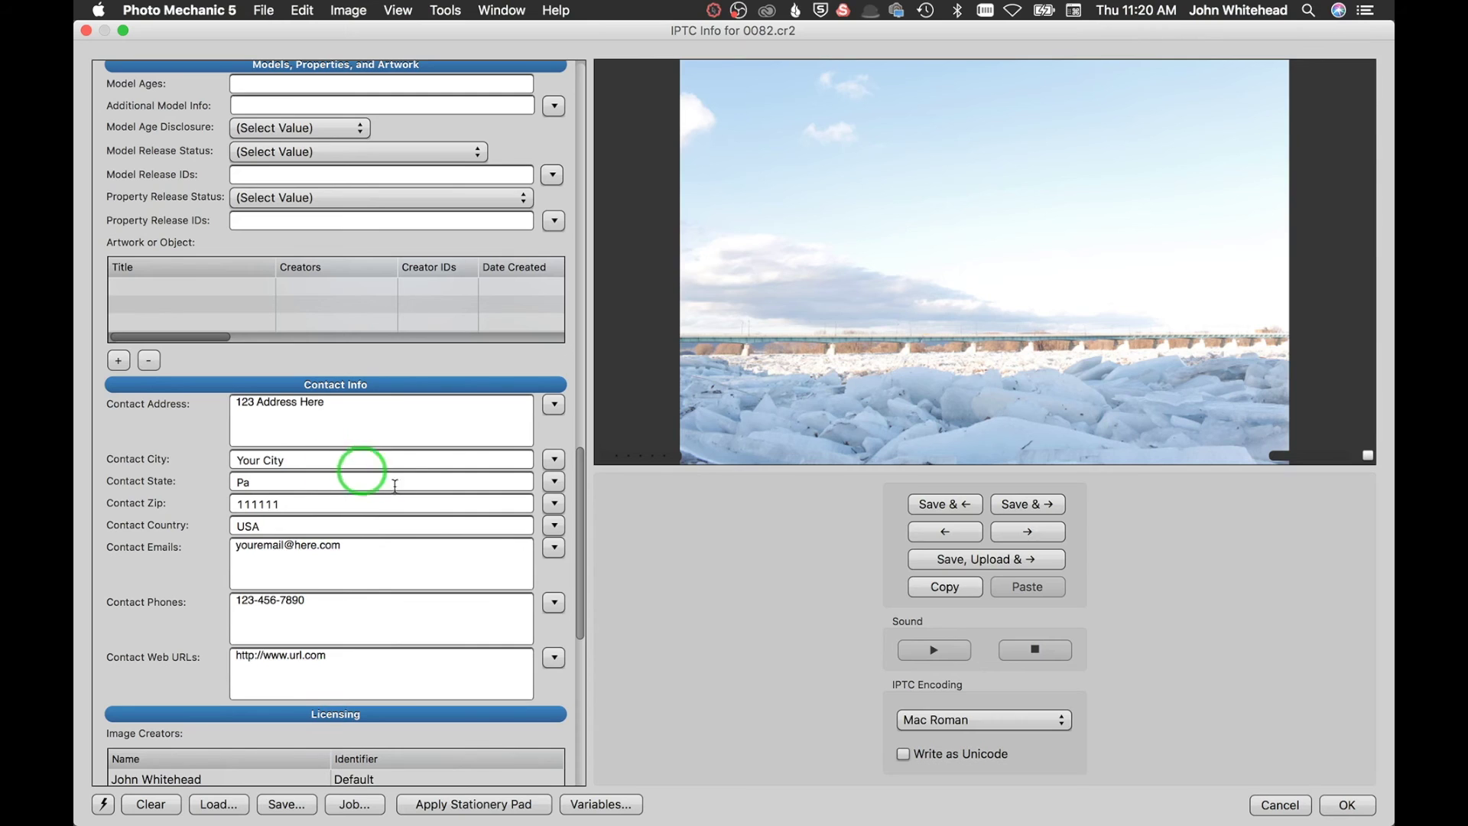
drag(579, 517, 583, 65)
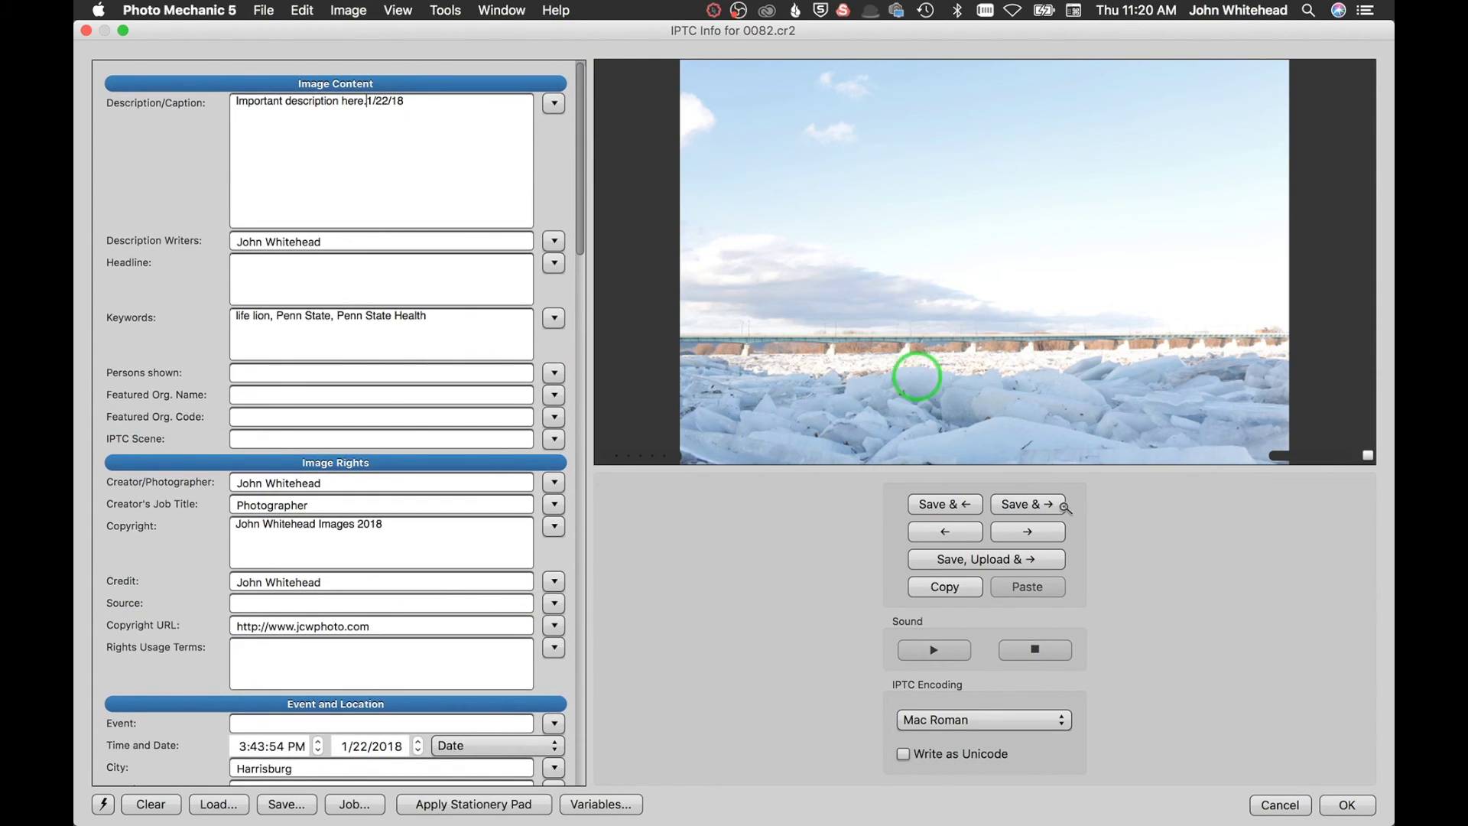
click(1347, 805)
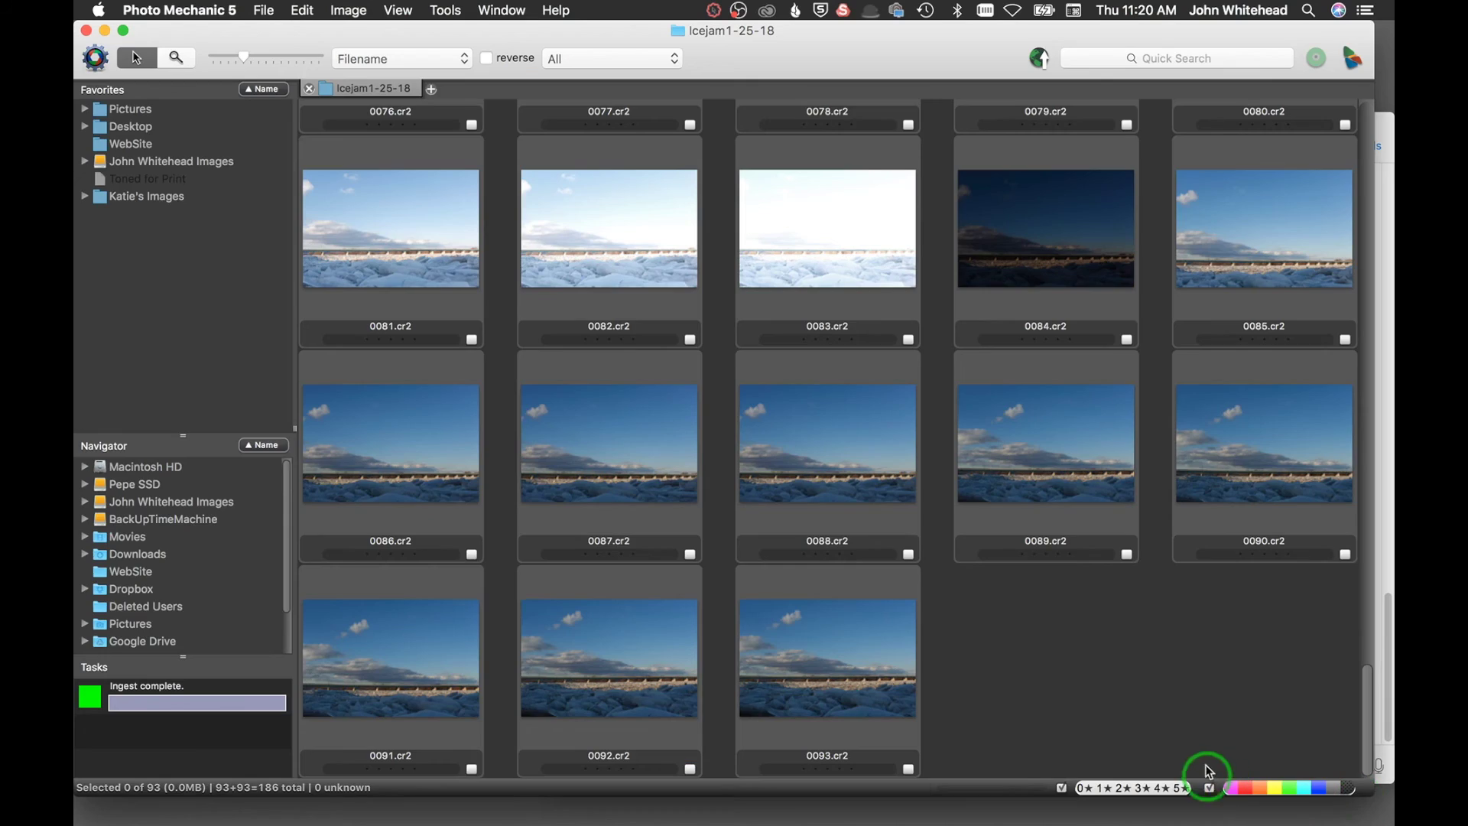
- Reopen the Ingest dialog and check the value setting of the {seqn} variable used to rename ingested photos
mouse_move(686, 589)
key(super+g)
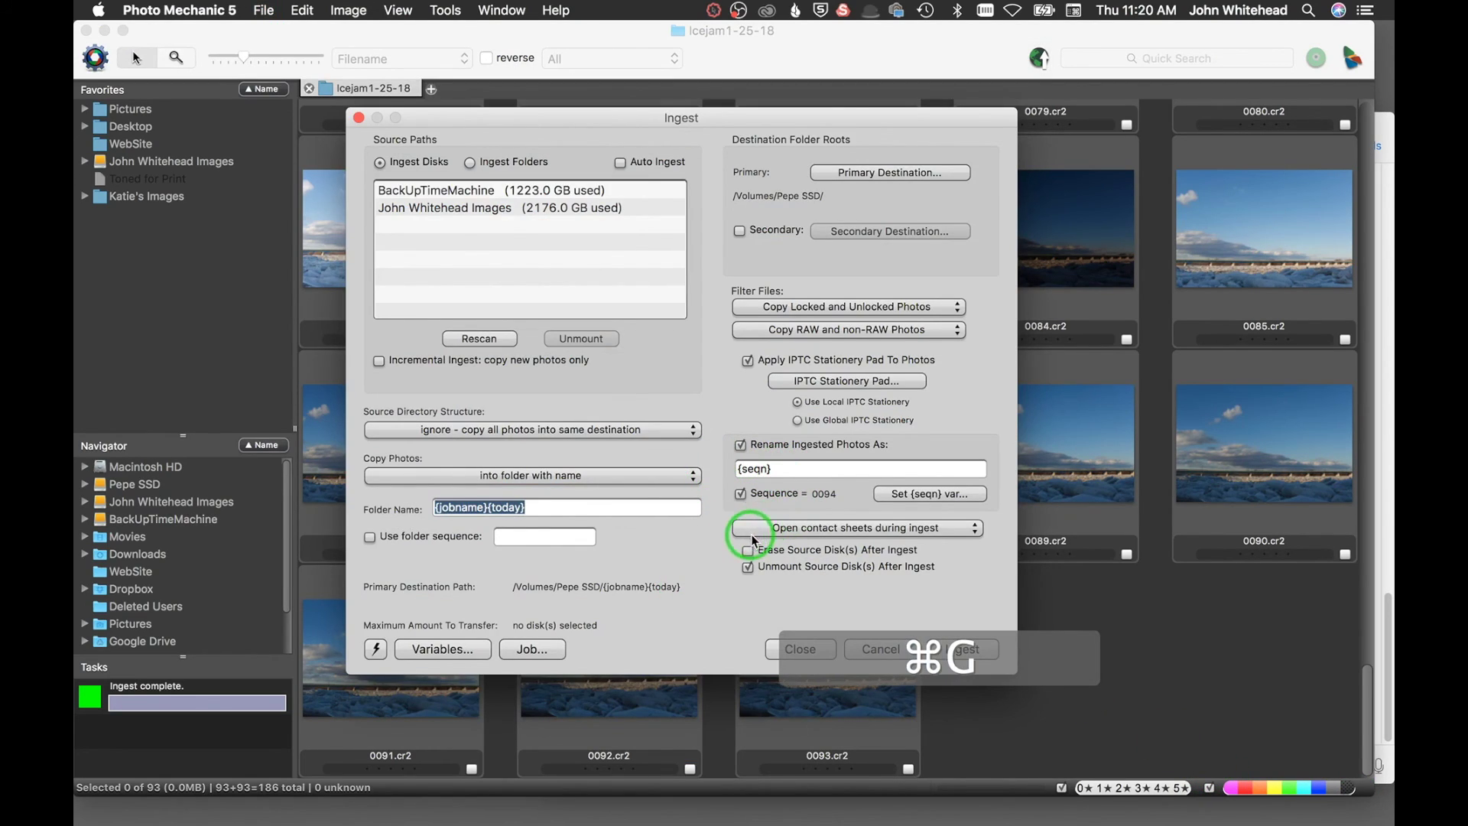
click(739, 469)
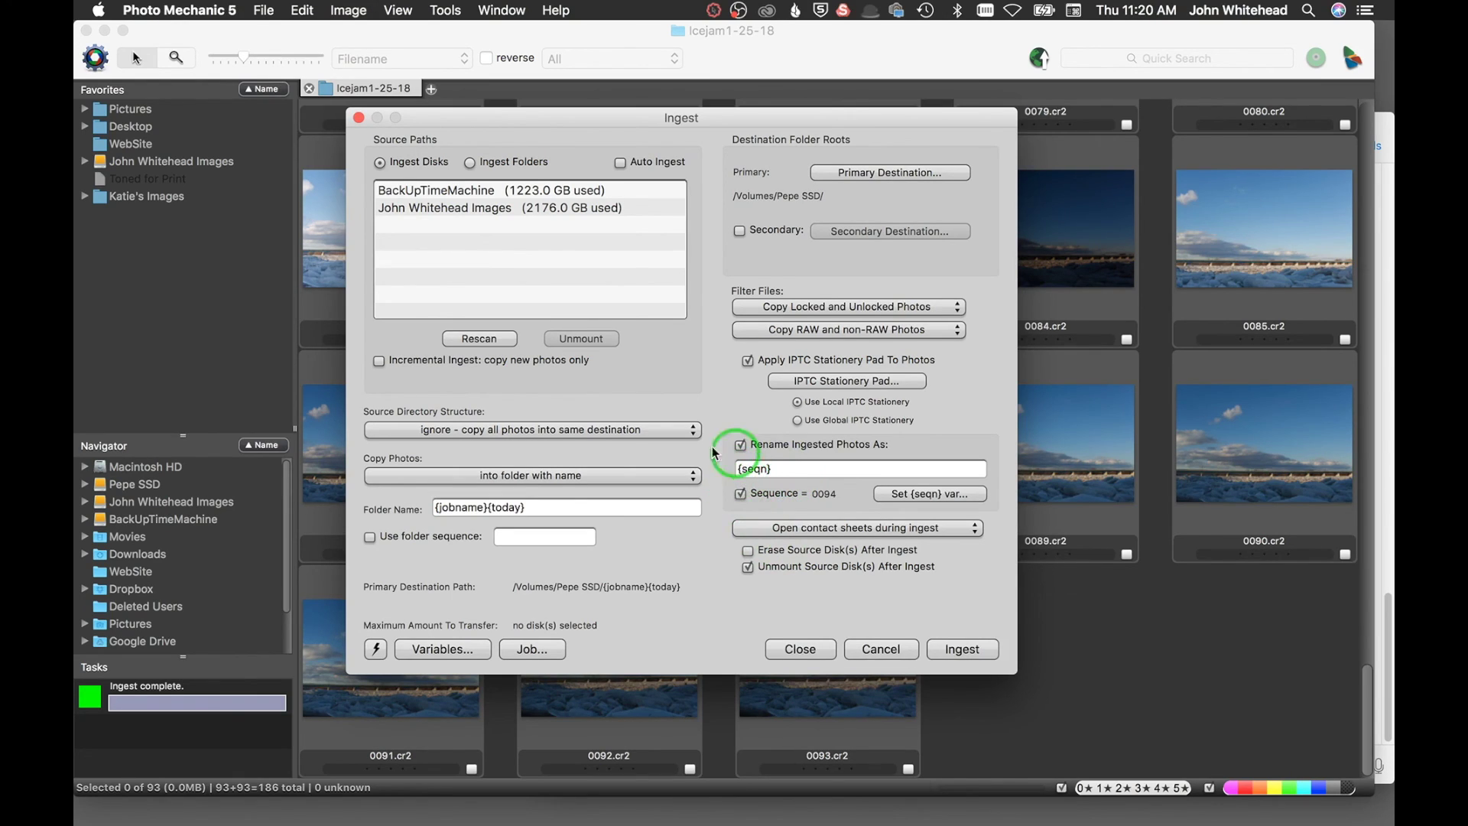
click(918, 493)
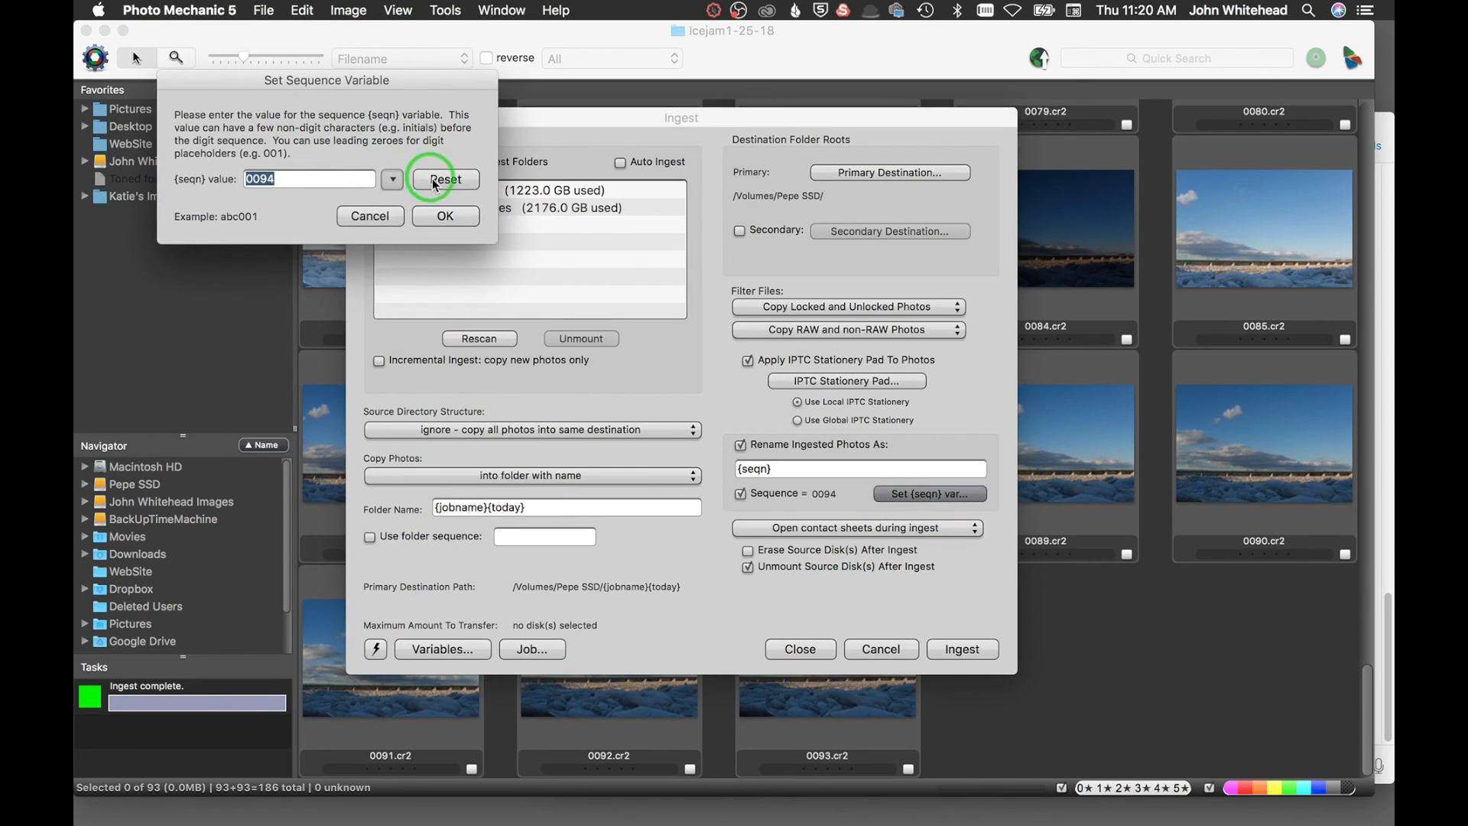
click(370, 216)
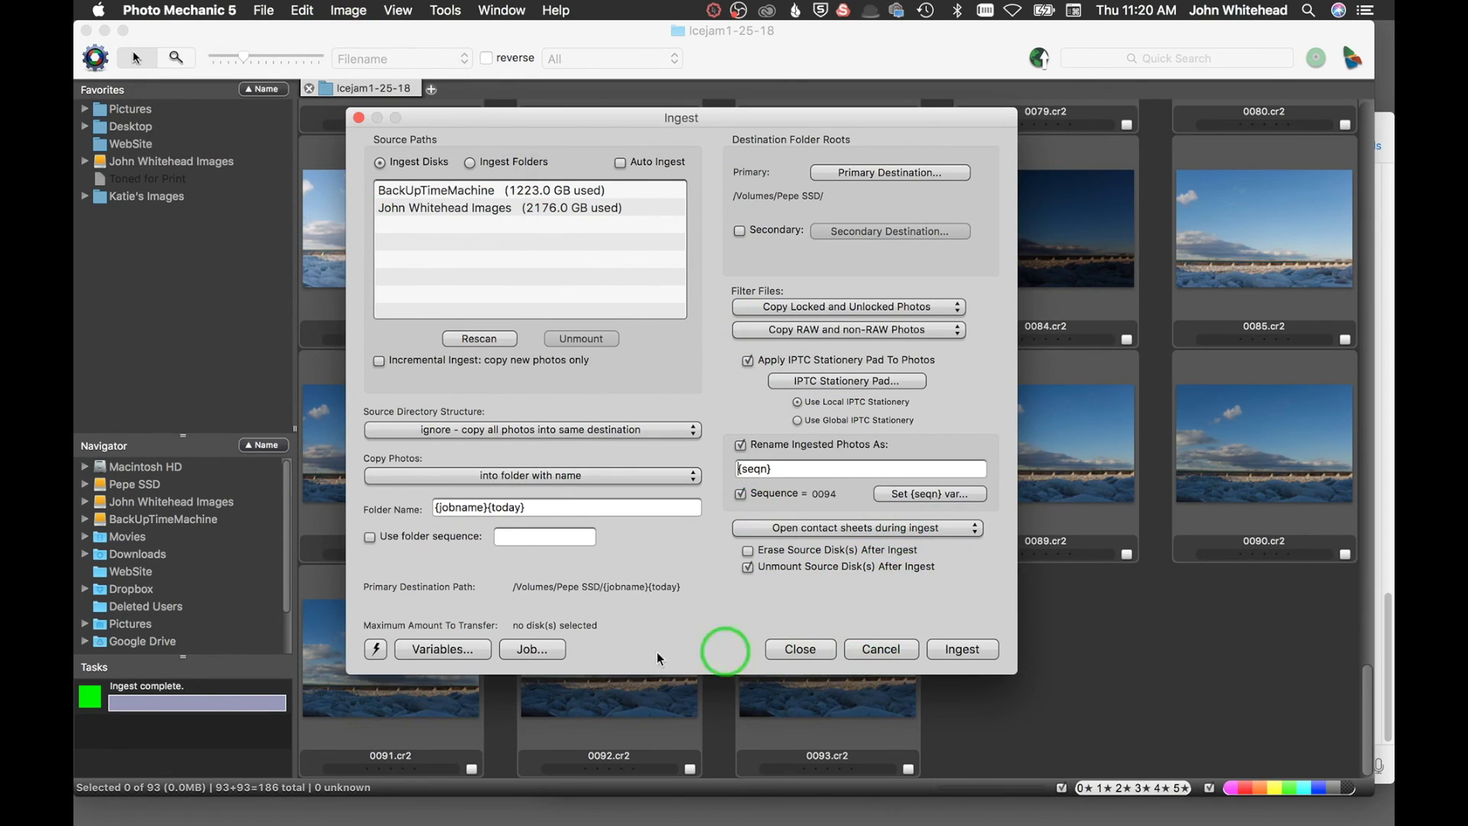
- Insert the jobname variable before {seqn} in the ingested photos' rename pattern and place the text cursor between the two variables
click(415, 650)
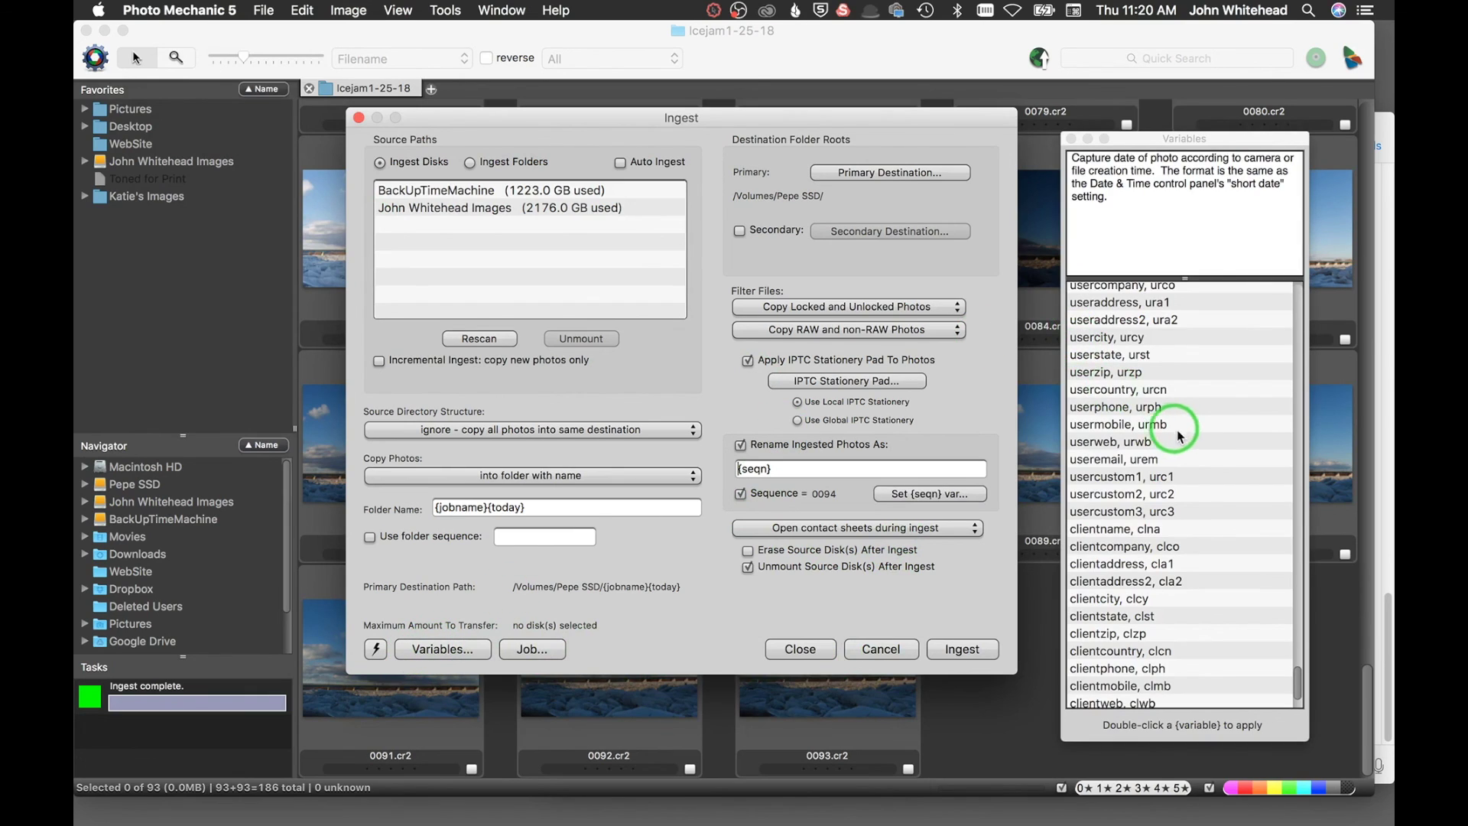
scroll(1186, 440, up, 10)
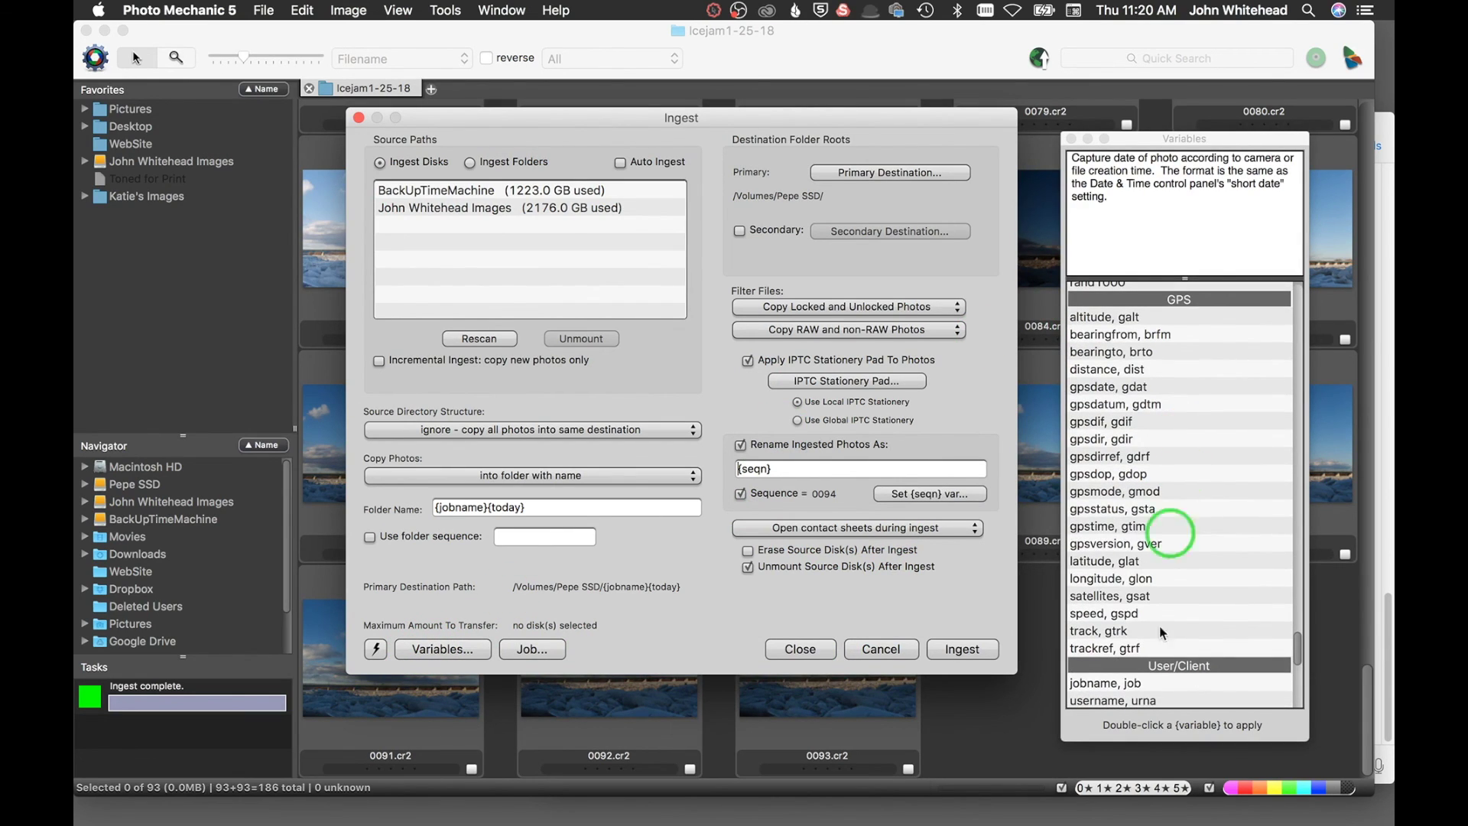
double_click(1098, 692)
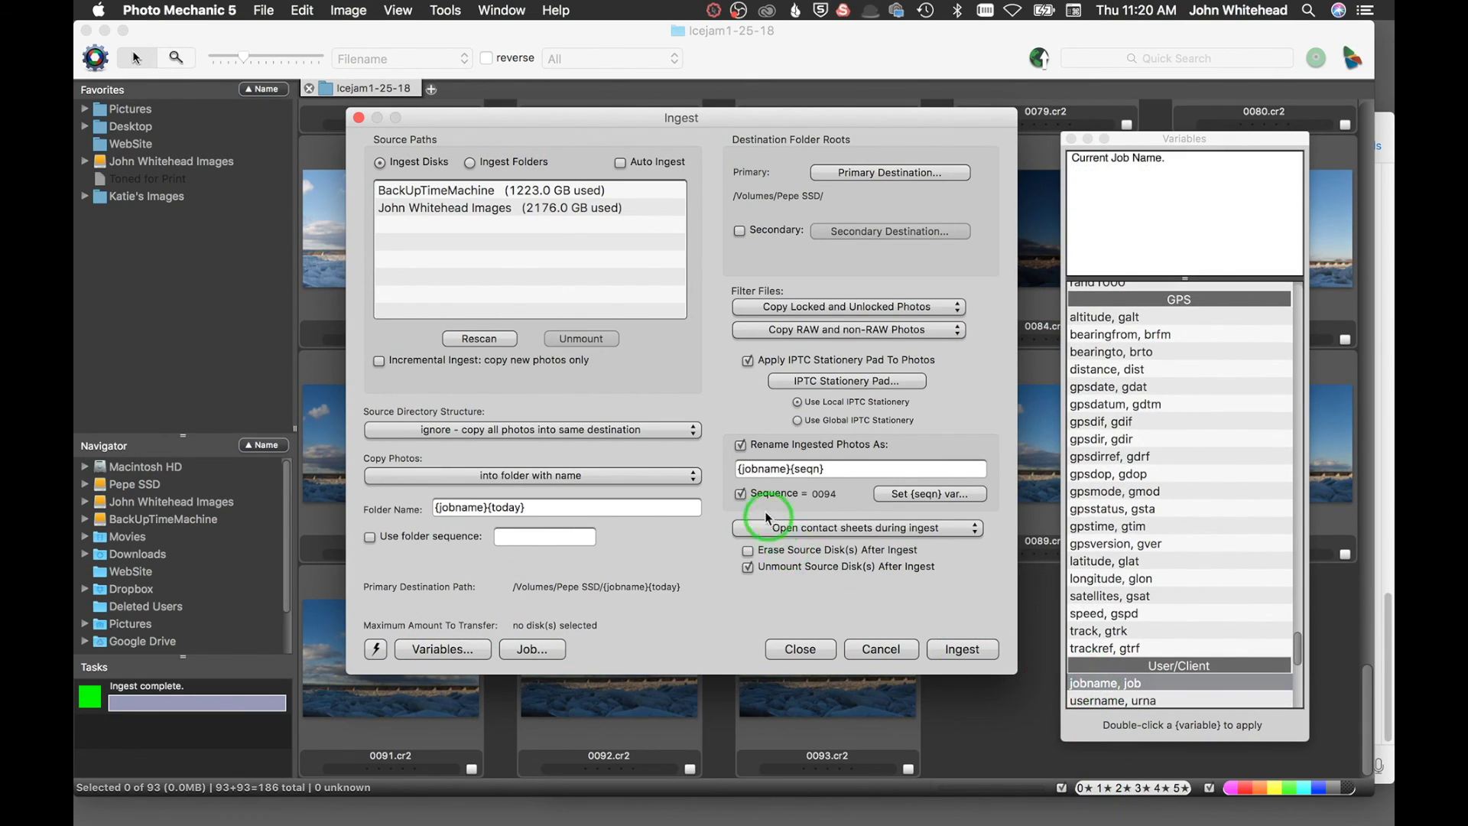
click(787, 470)
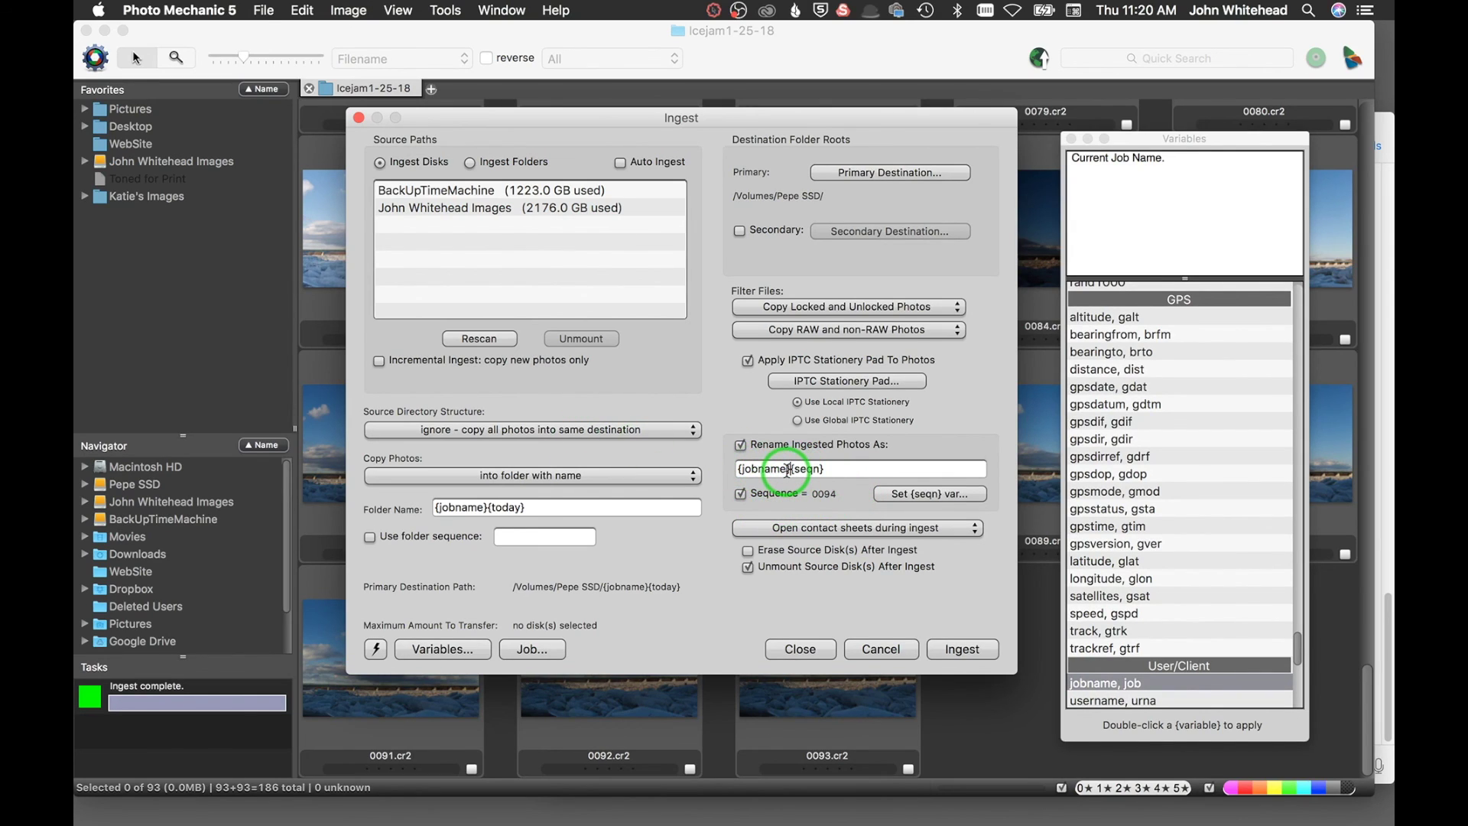